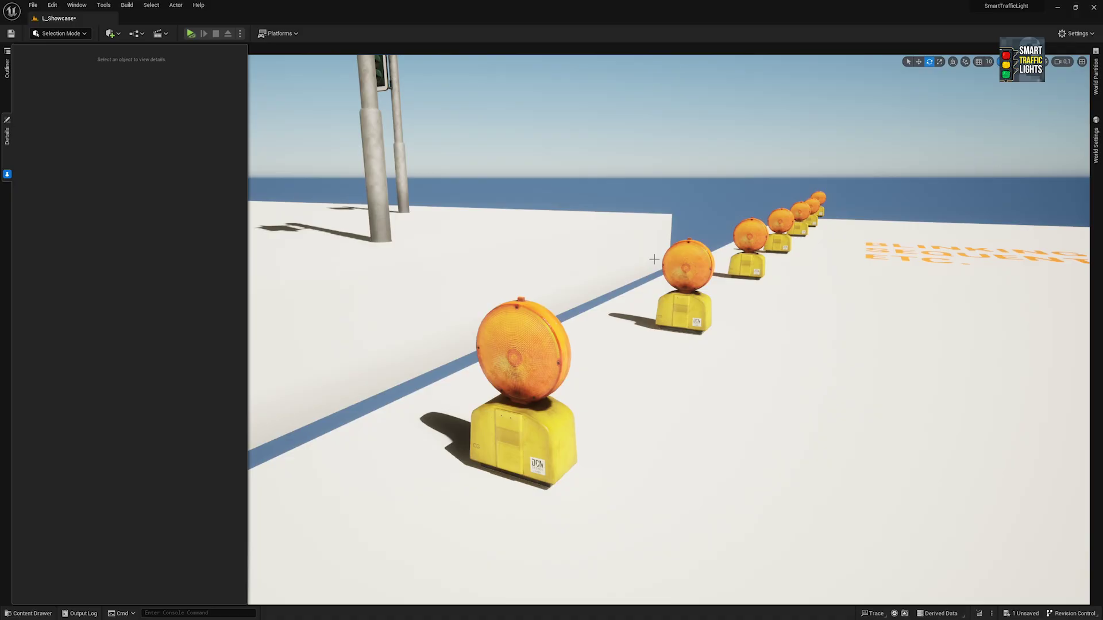
Play the level in the editor to preview the blinking row of work lights, and end the preview.
right_drag(660, 243, 649, 235)
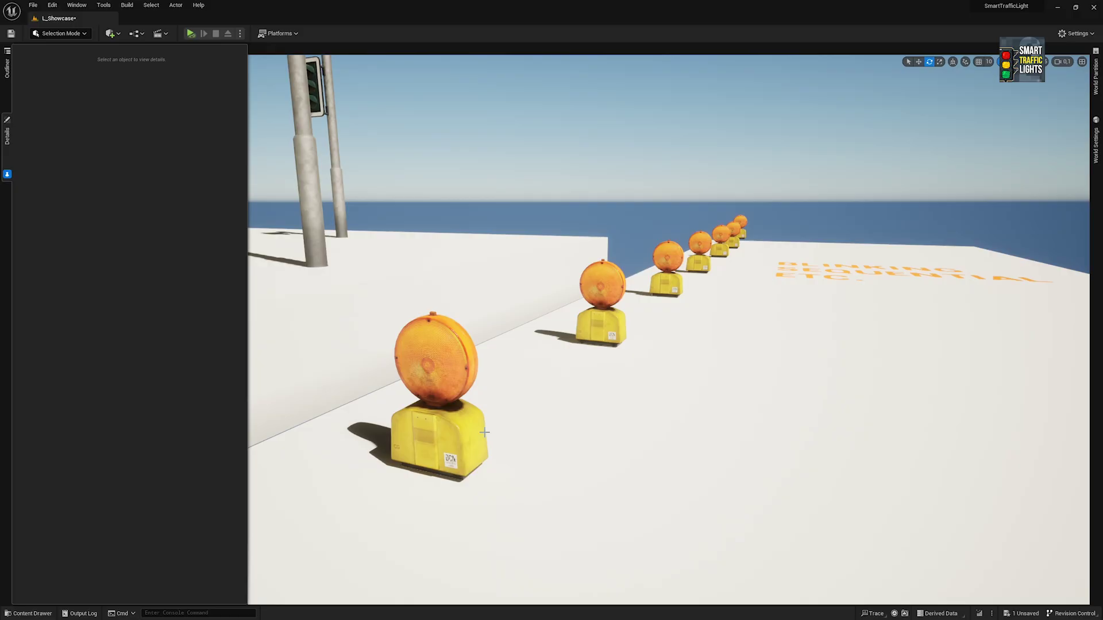
key(alt+p)
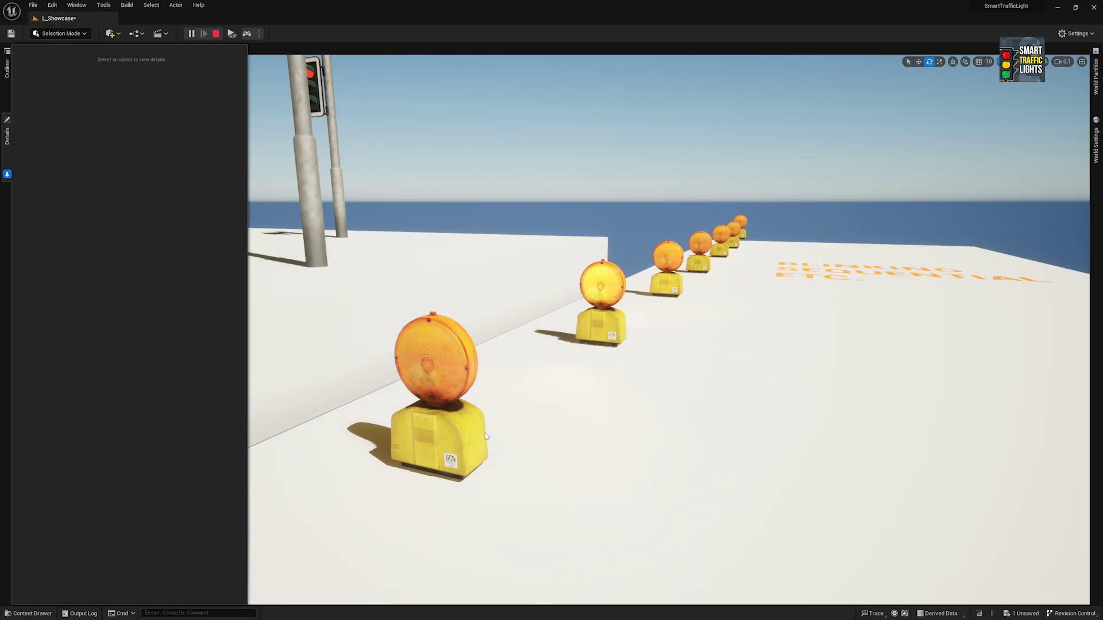
key(Escape)
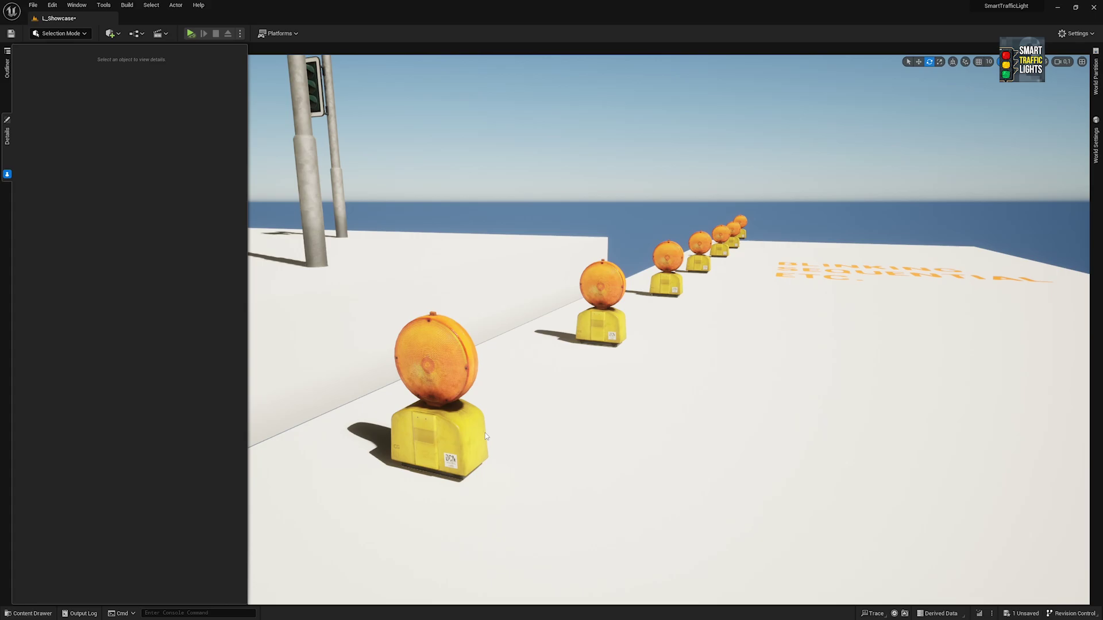
Select the nearest work light in the row and locate its Blueprint asset in the project content.
click(485, 432)
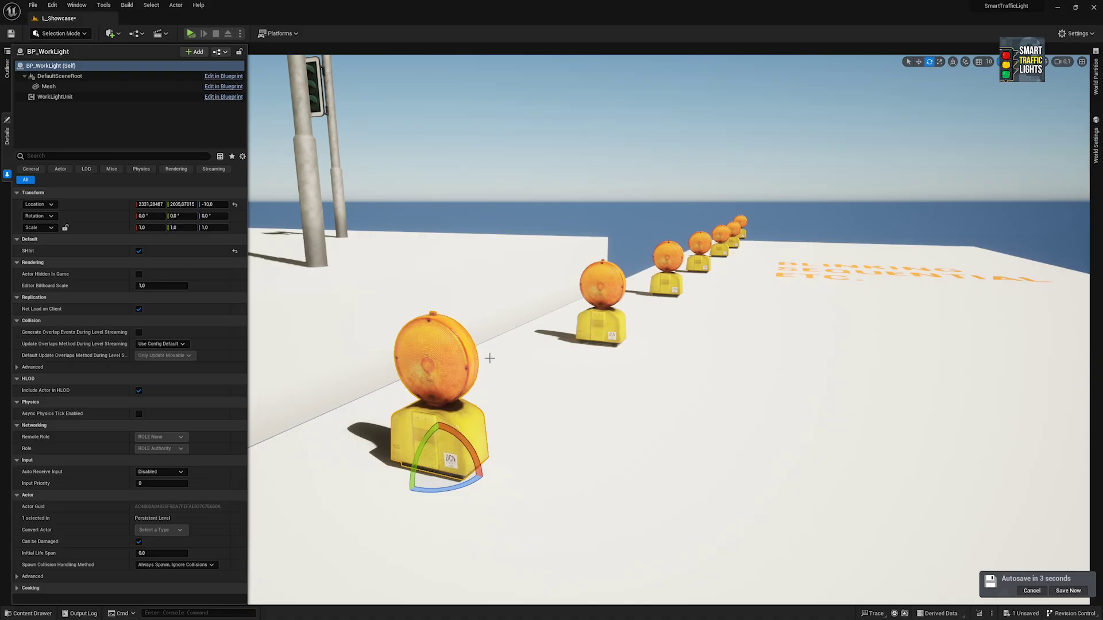
click(514, 160)
right_drag(503, 171, 483, 175)
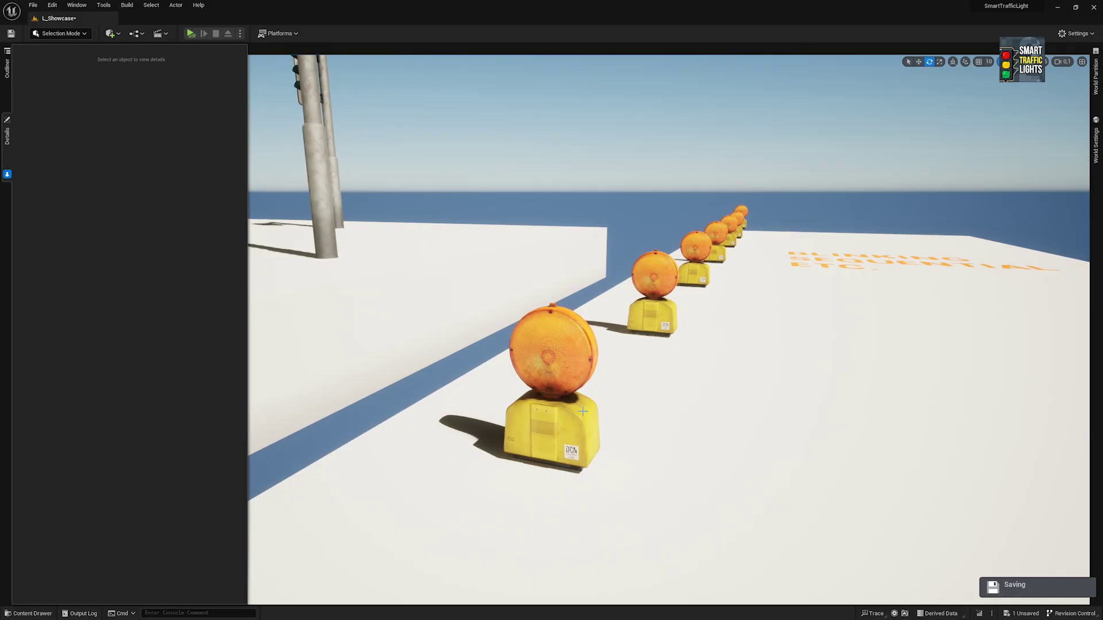
right_drag(583, 411, 573, 413)
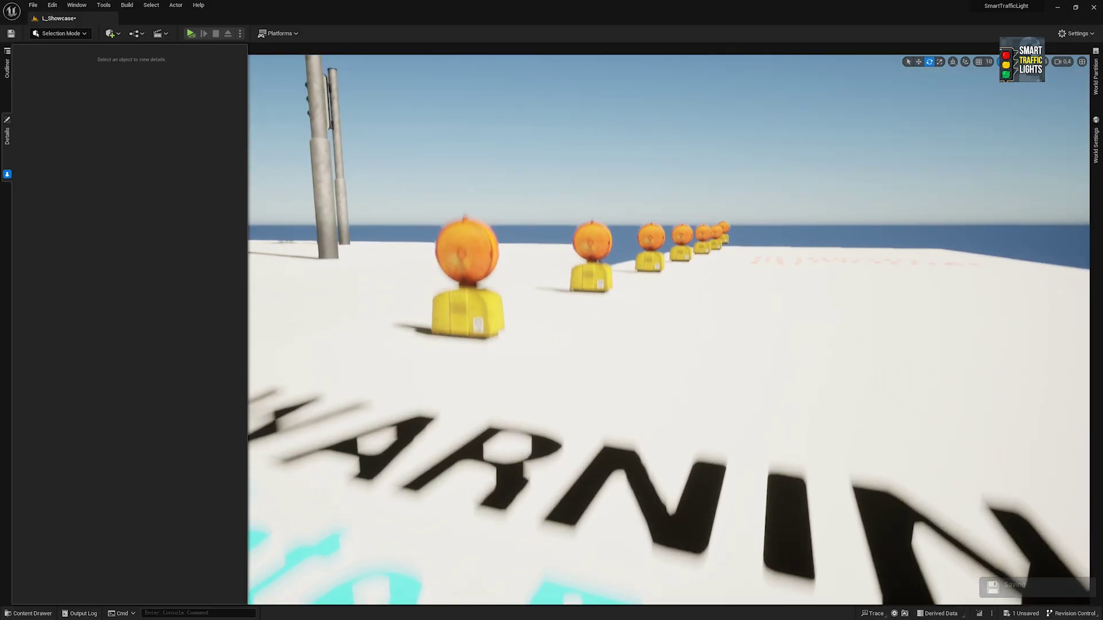
click(468, 285)
right_click(468, 284)
click(488, 294)
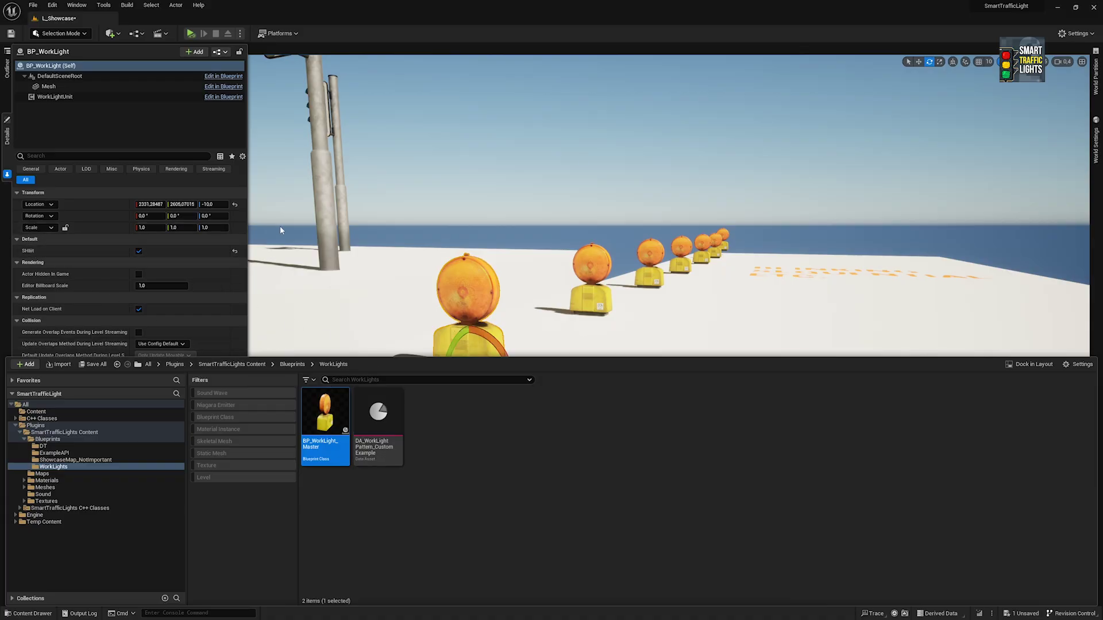
Browse from the Blueprints folder into WorkLights and open the BP_WorkLight_Master Blueprint.
click(292, 364)
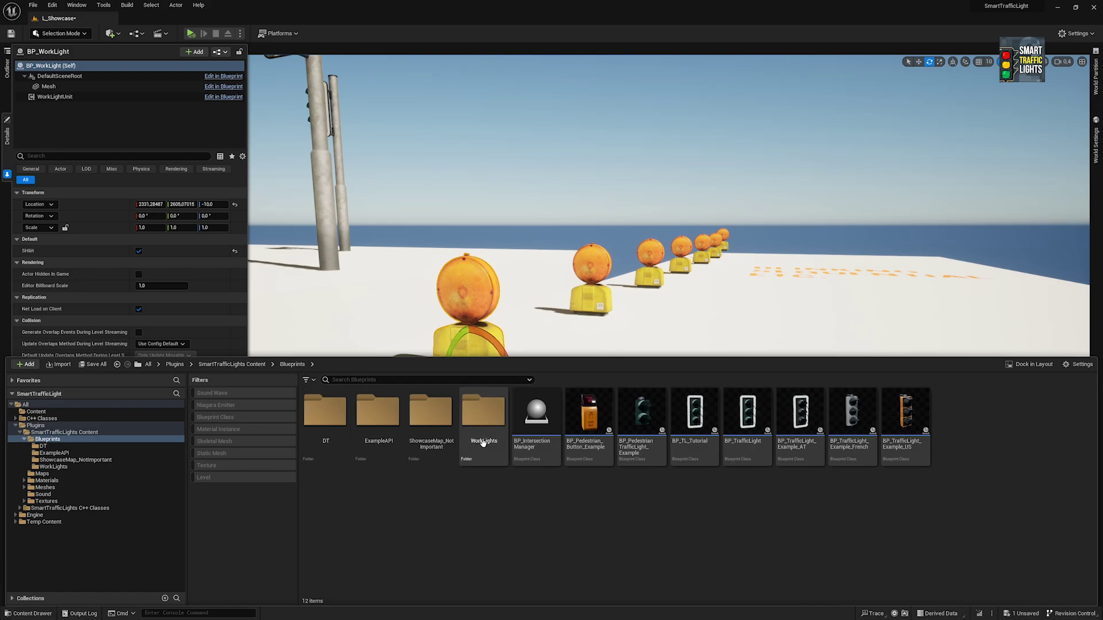
click(483, 419)
double_click(484, 419)
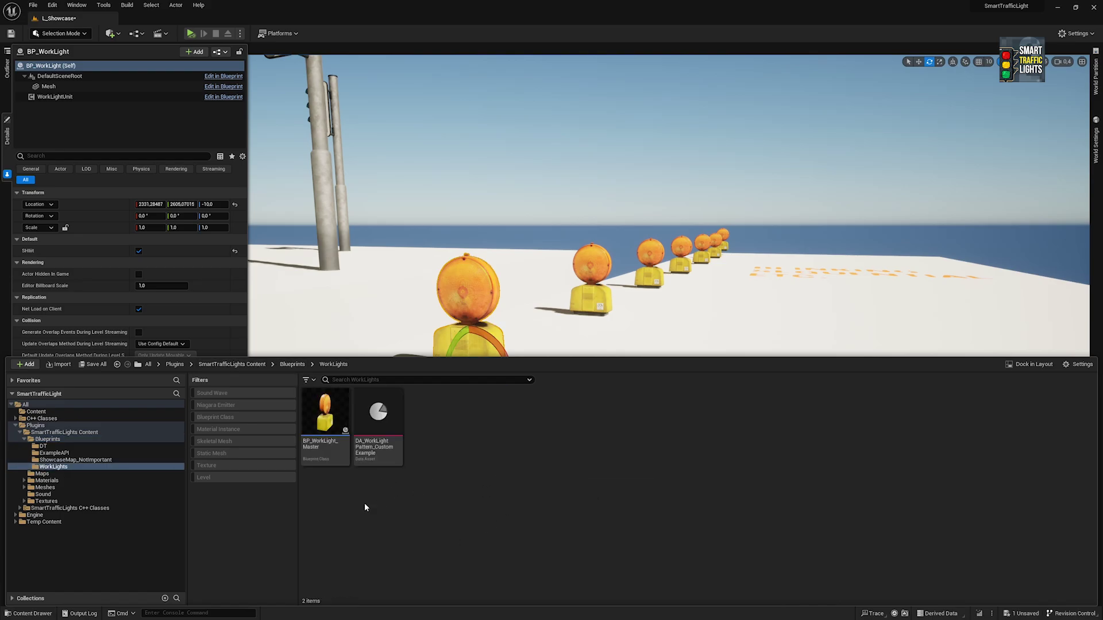
click(322, 421)
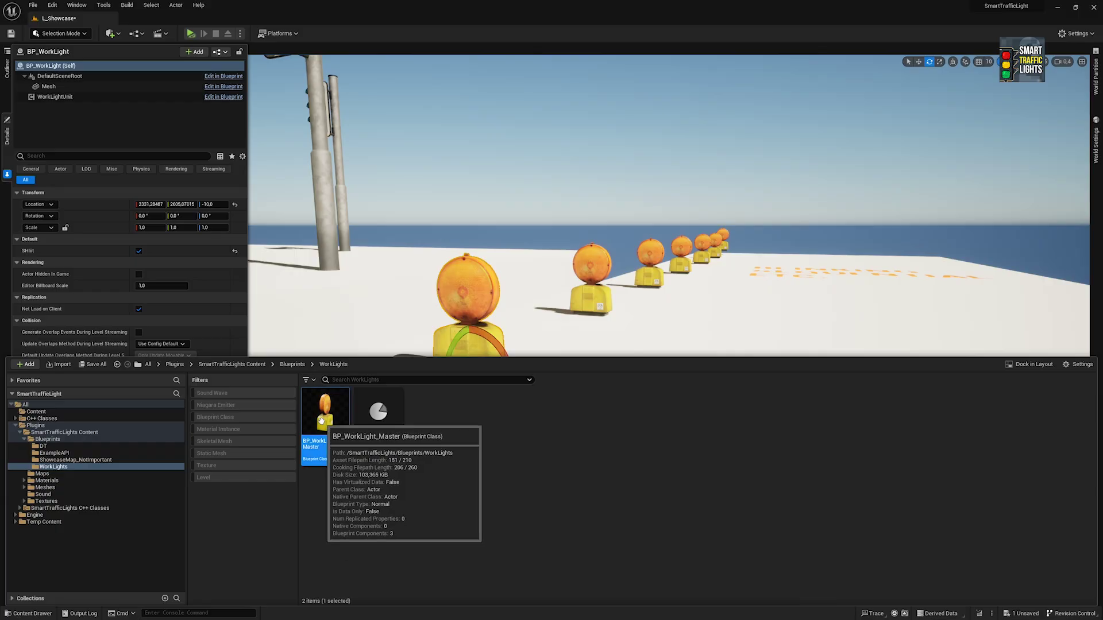
double_click(321, 420)
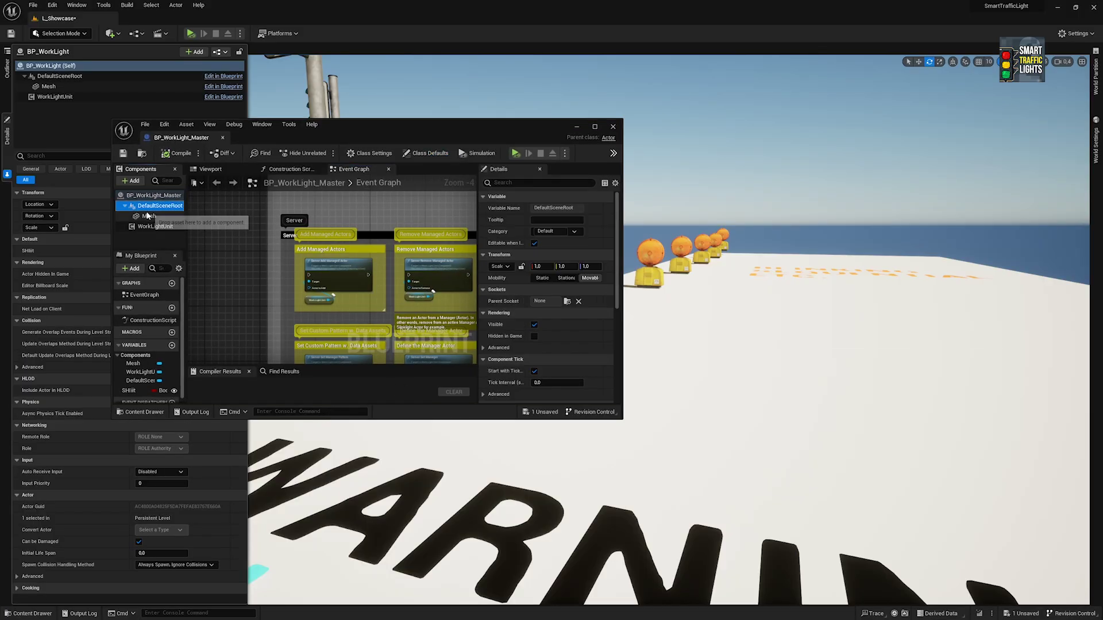
Maximize the Blueprint editor, select the Mesh component and examine the warning light model up close in the viewport.
click(148, 215)
double_click(333, 125)
click(185, 50)
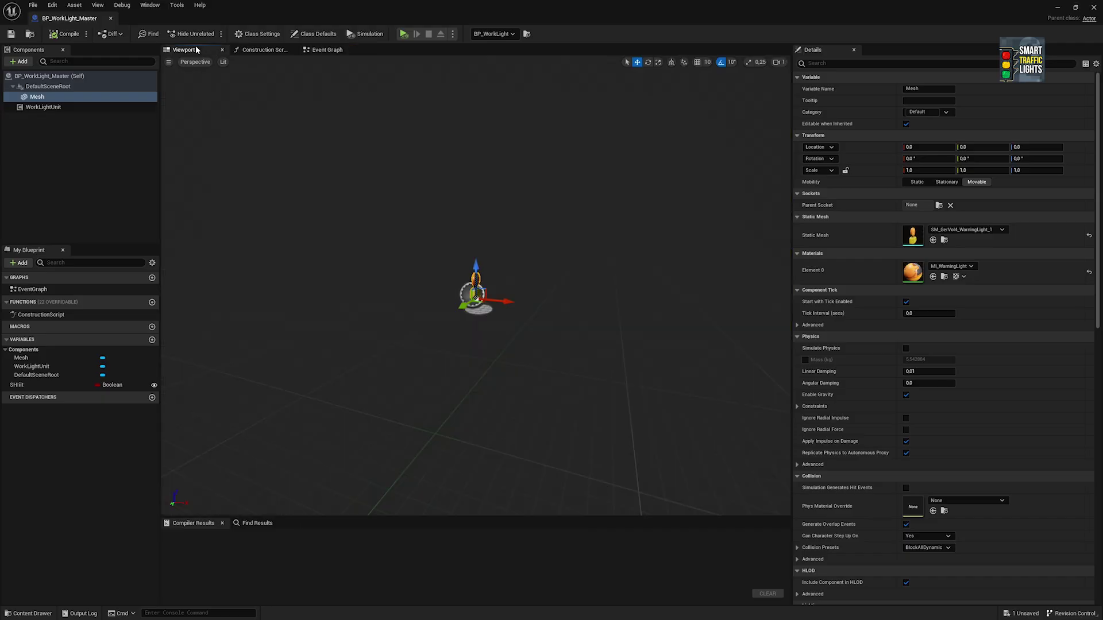
right_drag(380, 195, 483, 256)
scroll(460, 242, down, 2)
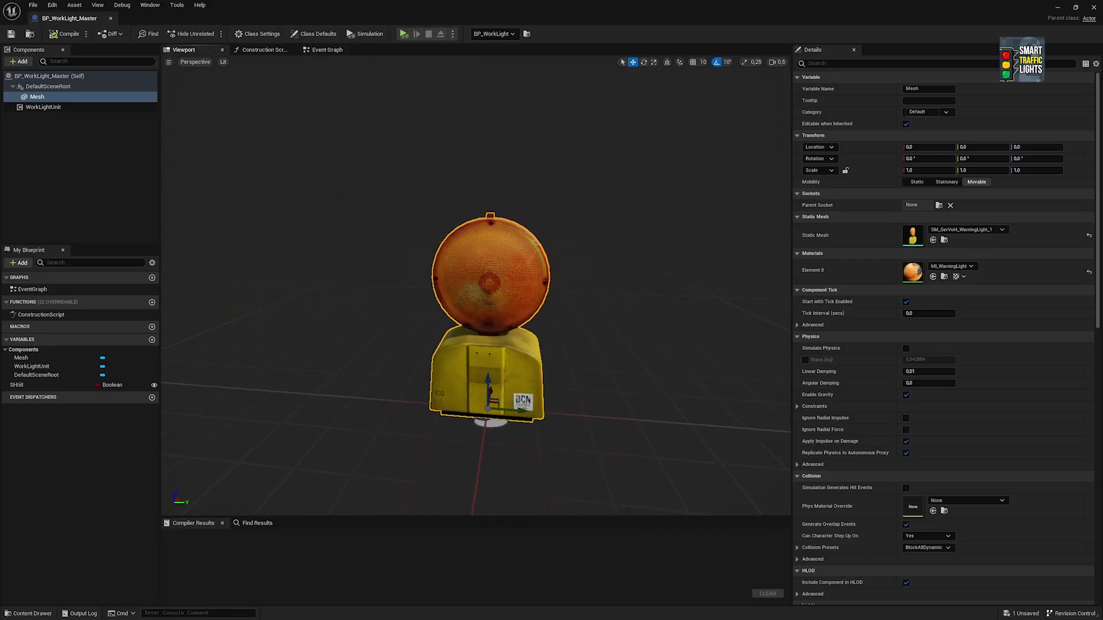
scroll(397, 199, down, 2)
right_drag(390, 198, 390, 198)
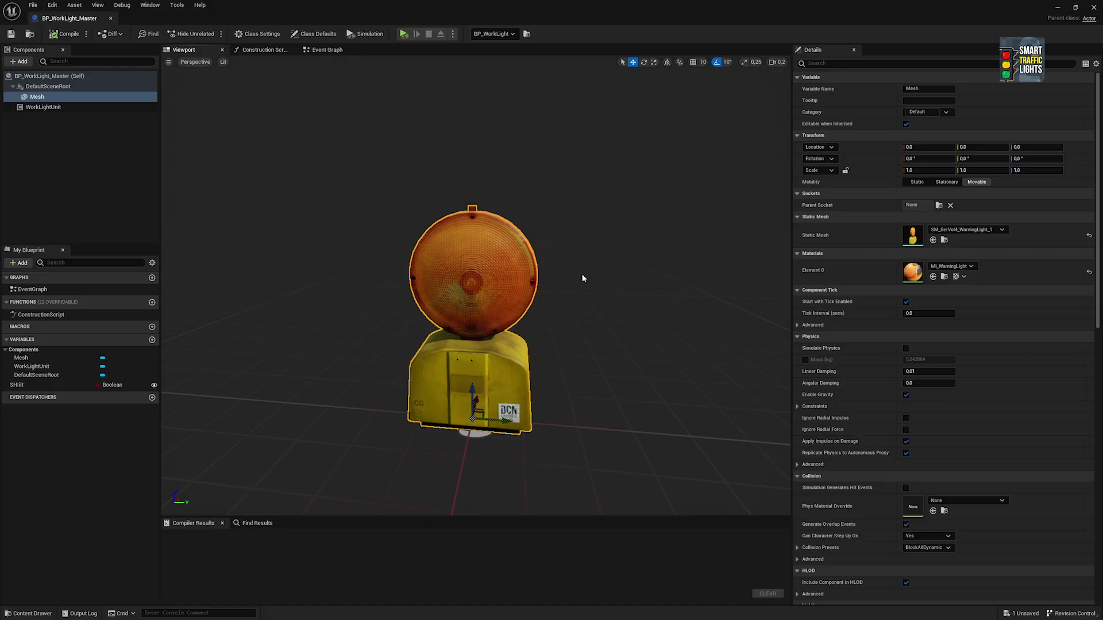
right_drag(382, 224, 505, 333)
scroll(394, 221, down, 1)
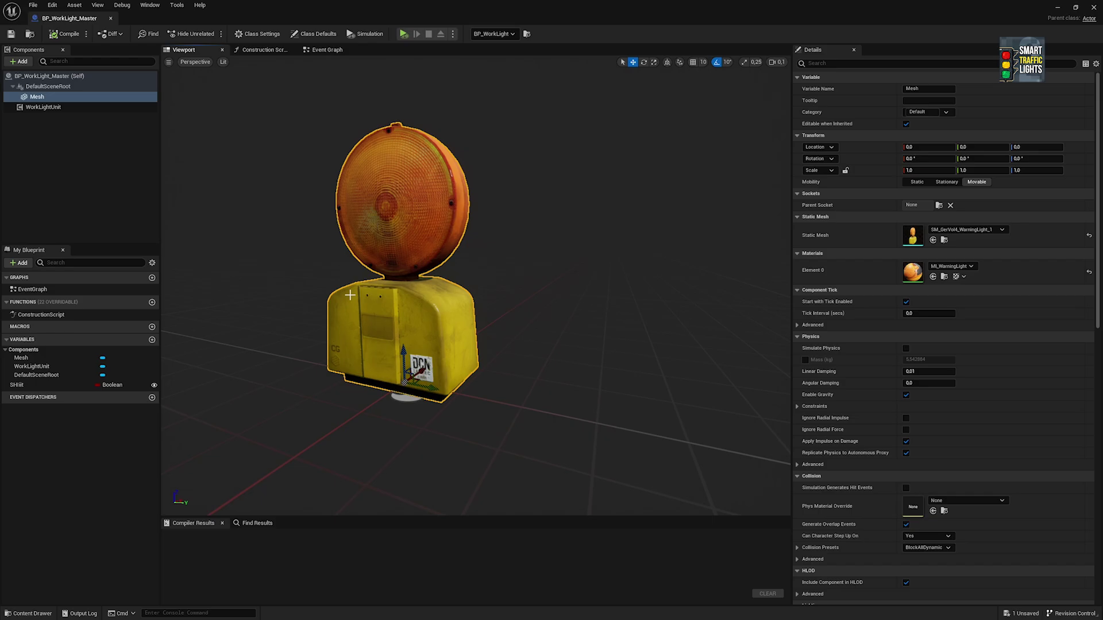
Open the Mesh component's static mesh SM_GerVol4_WarningLight_1 in a maximized mesh editor.
click(43, 101)
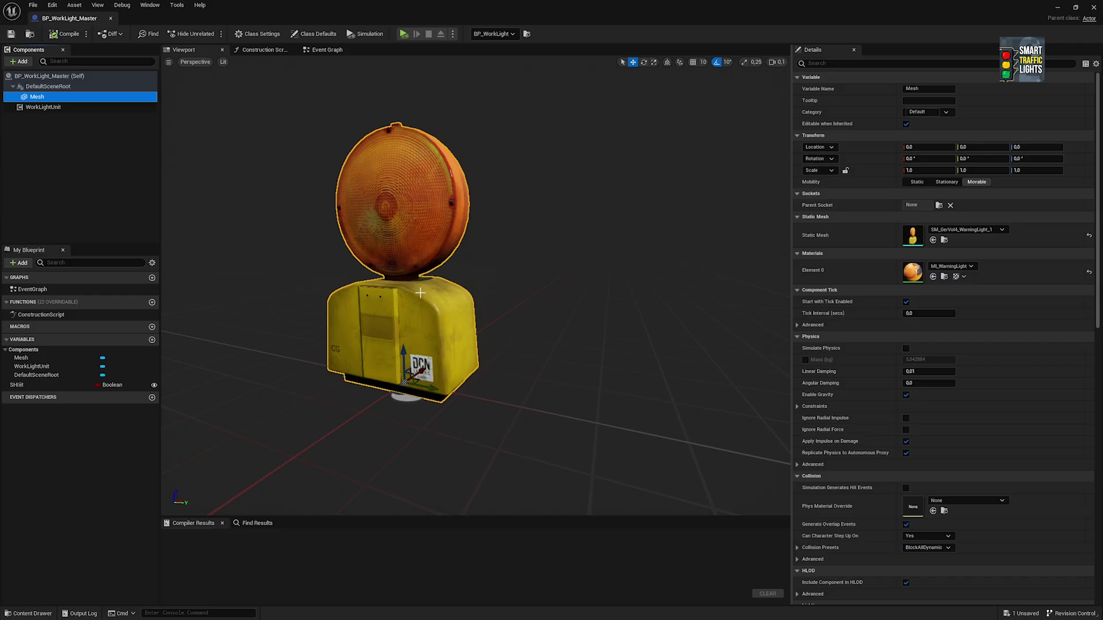
double_click(912, 235)
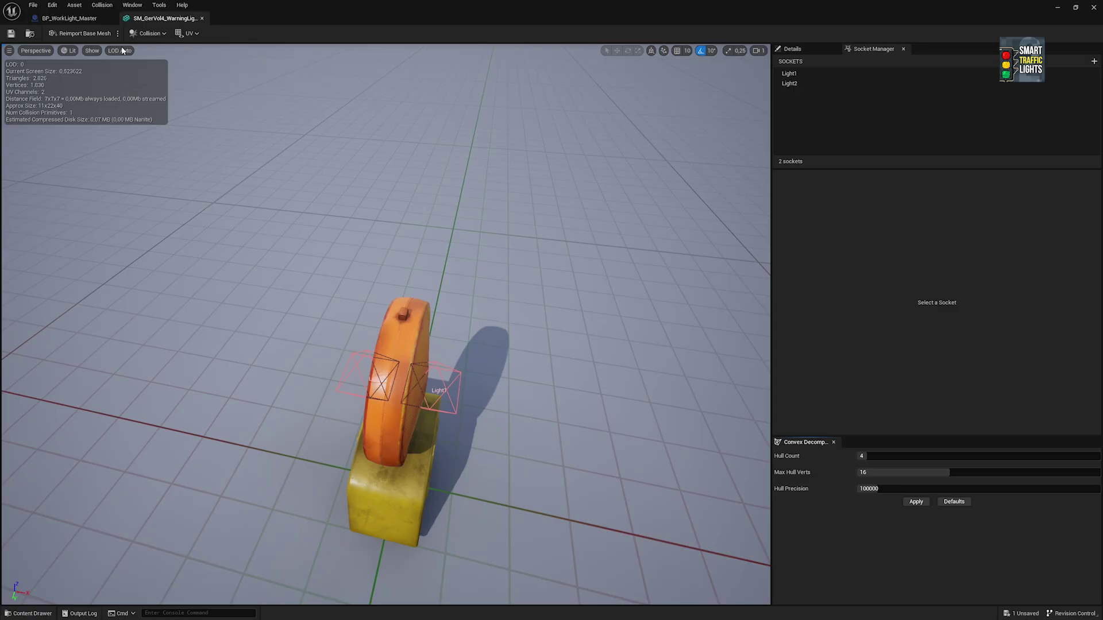
click(128, 7)
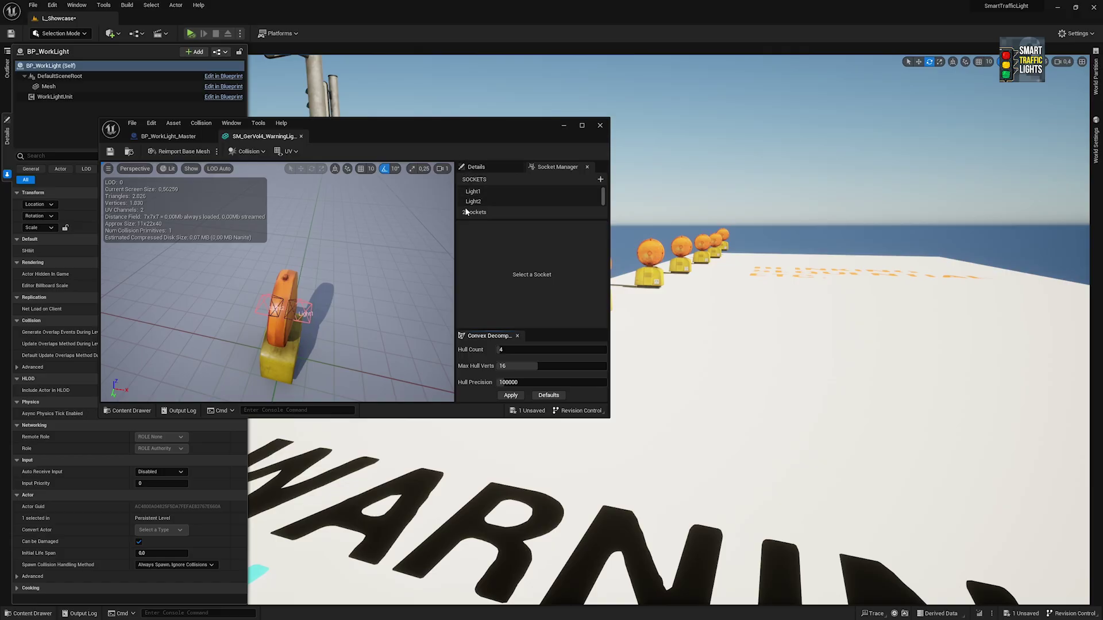
double_click(451, 129)
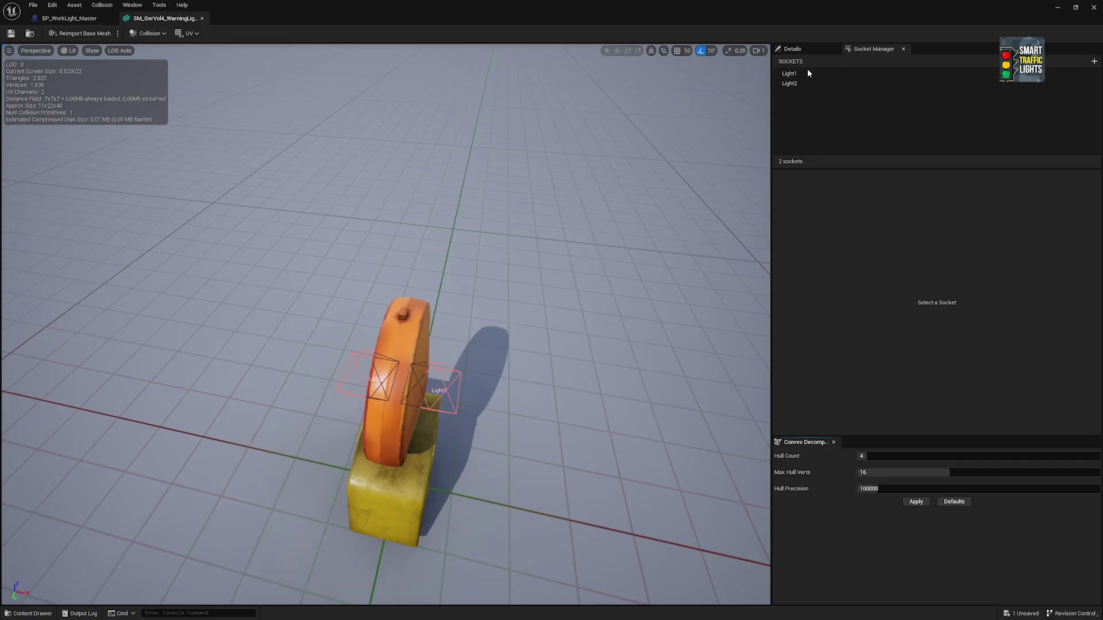
Examine the placement and orientation of the Light1 and Light2 sockets on both sides of the warning light mesh.
click(790, 73)
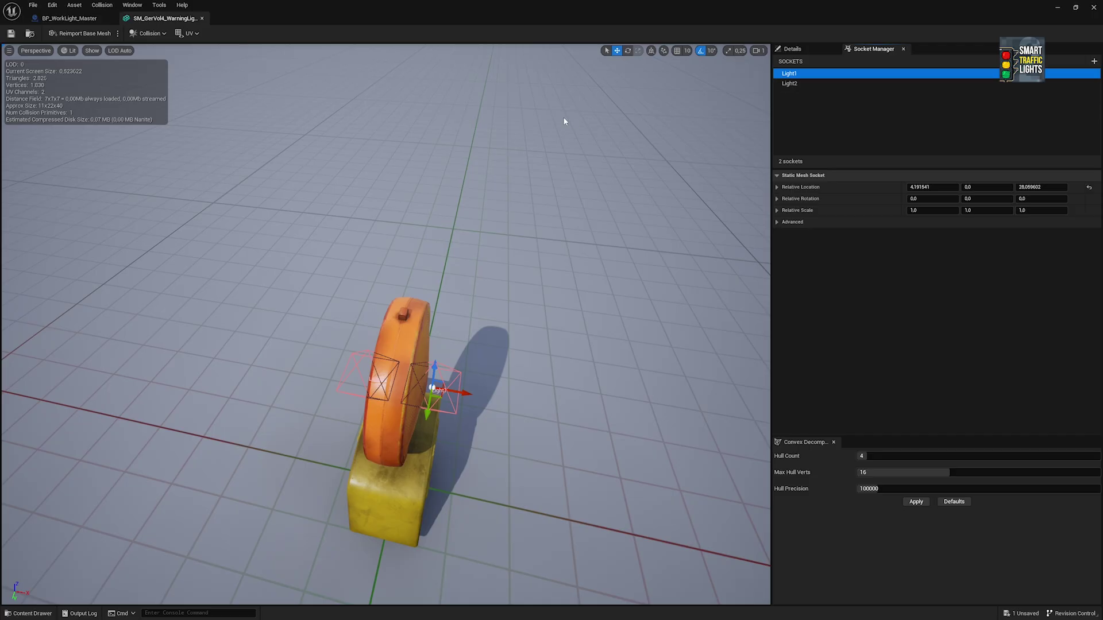
right_drag(383, 257, 414, 348)
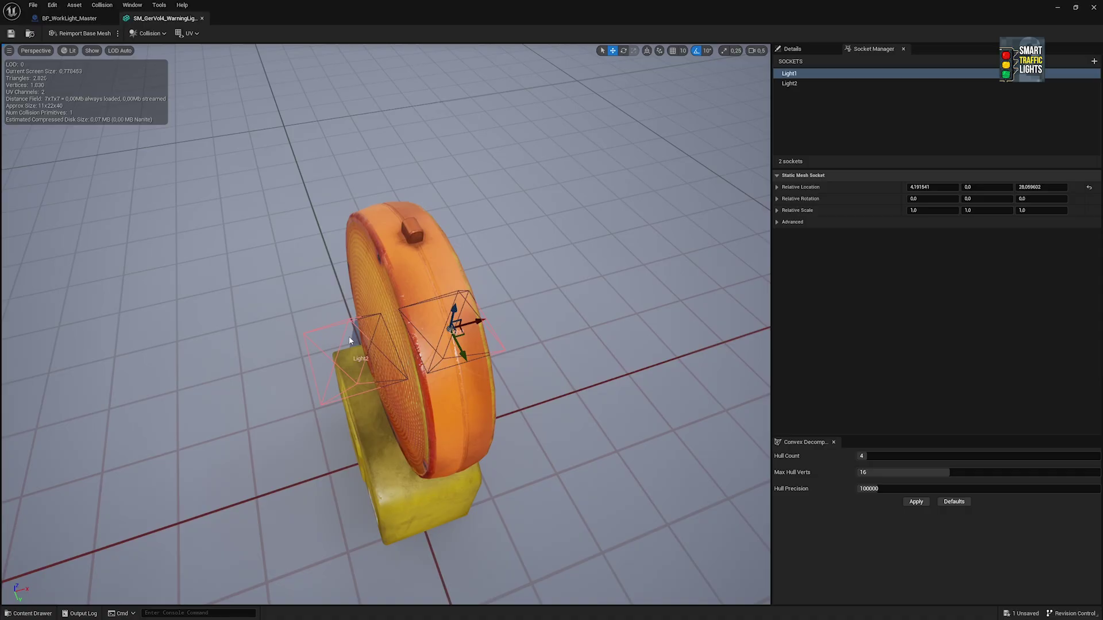
right_drag(389, 357, 424, 289)
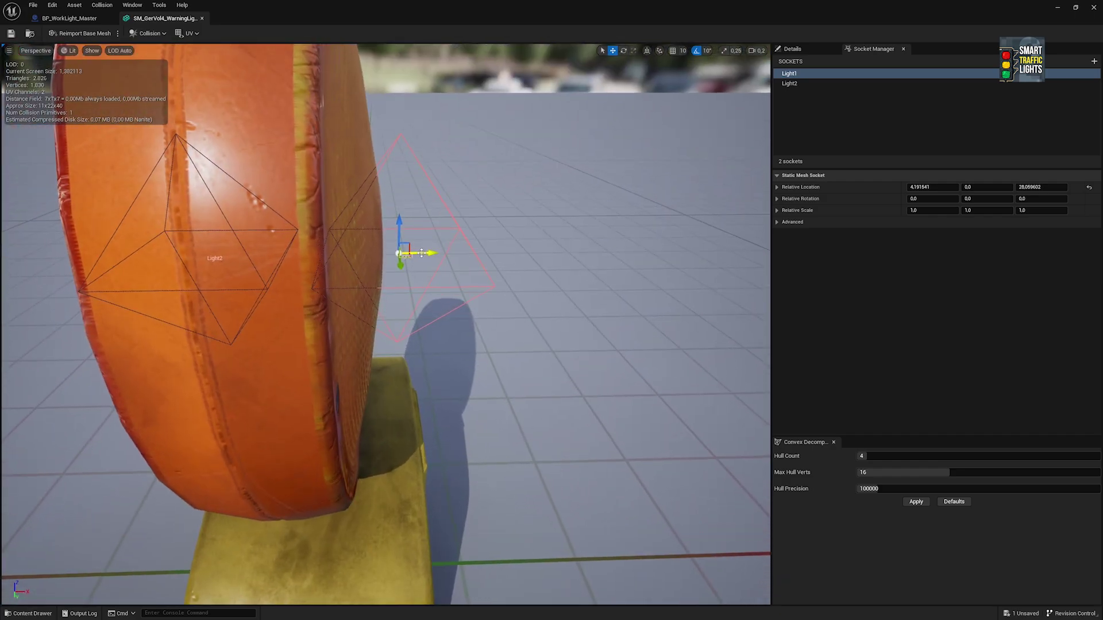
mouse_move(439, 256)
right_down()
mouse_move(460, 253)
mouse_move(440, 256)
right_up()
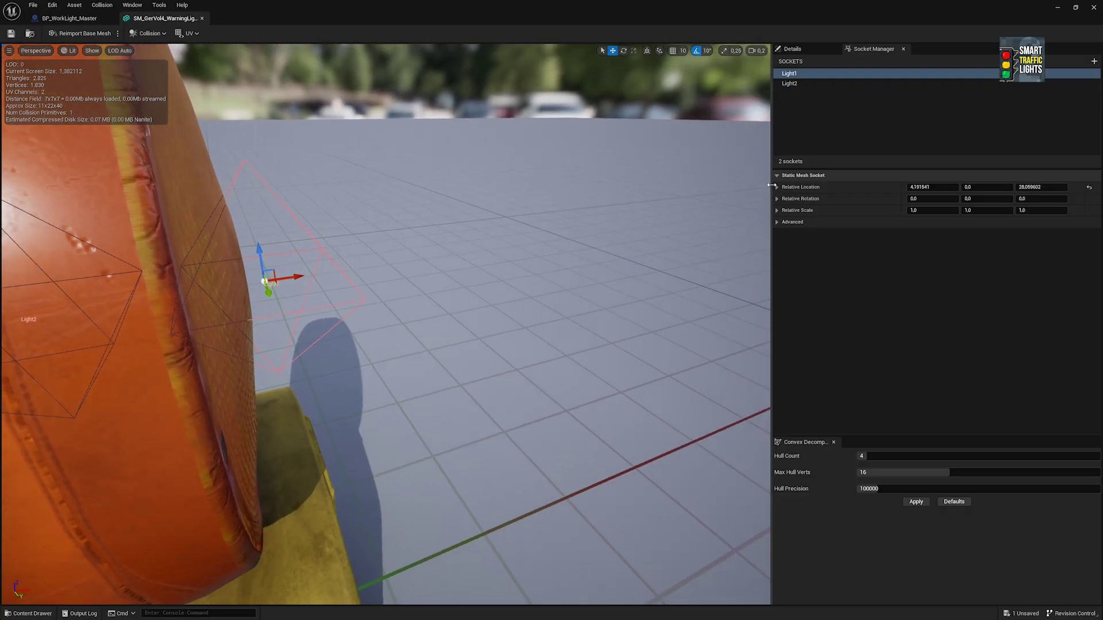
mouse_move(290, 235)
right_down()
mouse_move(322, 241)
mouse_move(270, 236)
mouse_move(290, 235)
right_up()
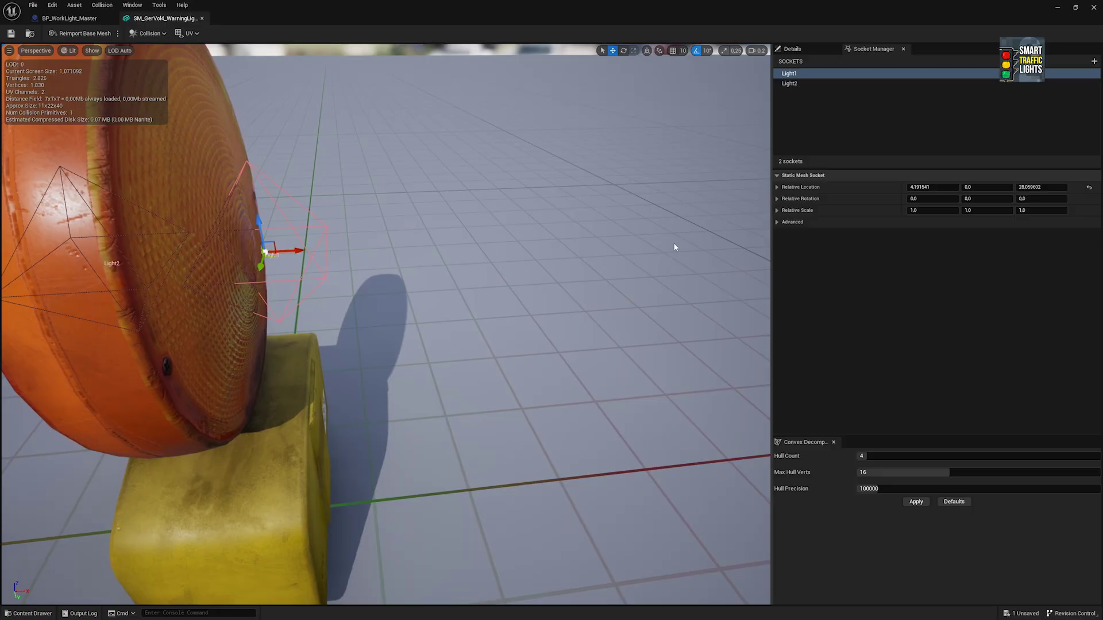
right_drag(395, 348, 395, 348)
click(394, 351)
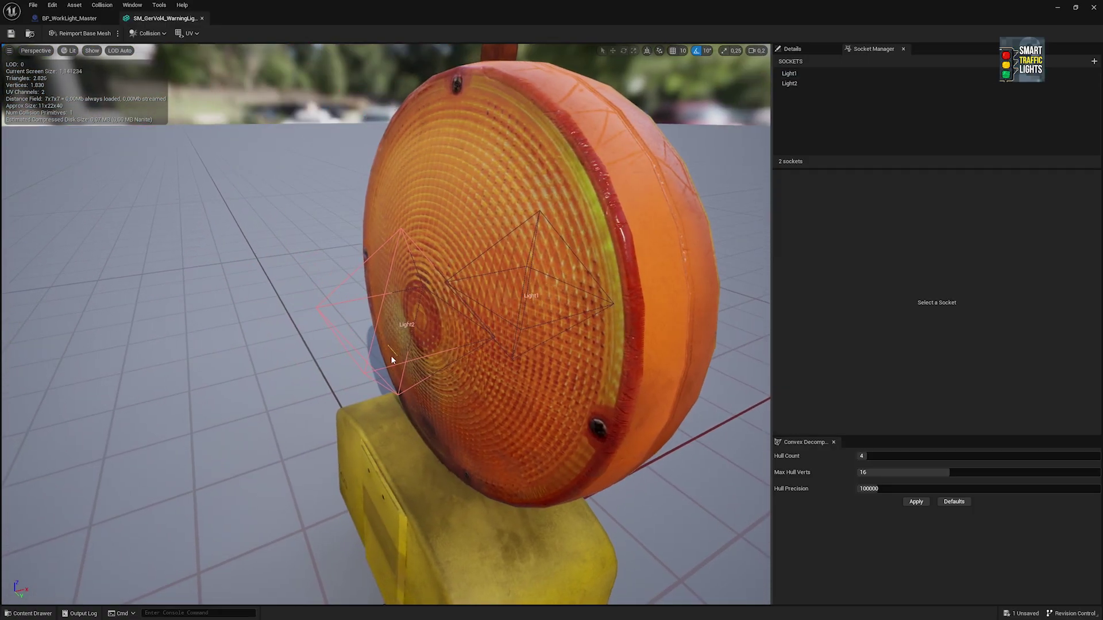
click(365, 356)
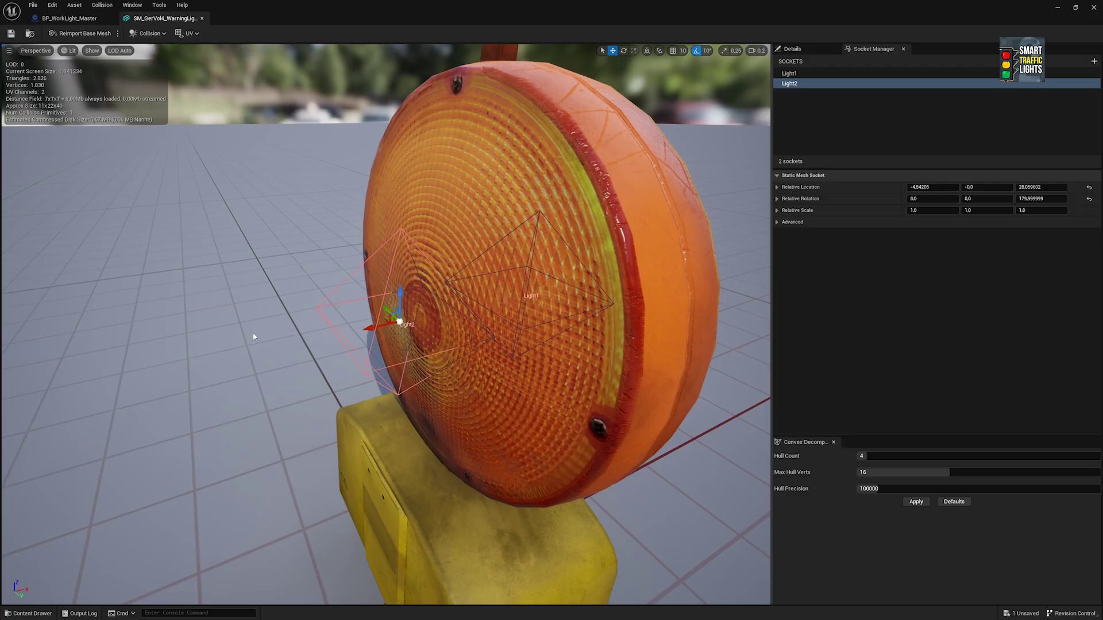
right_drag(253, 333, 305, 249)
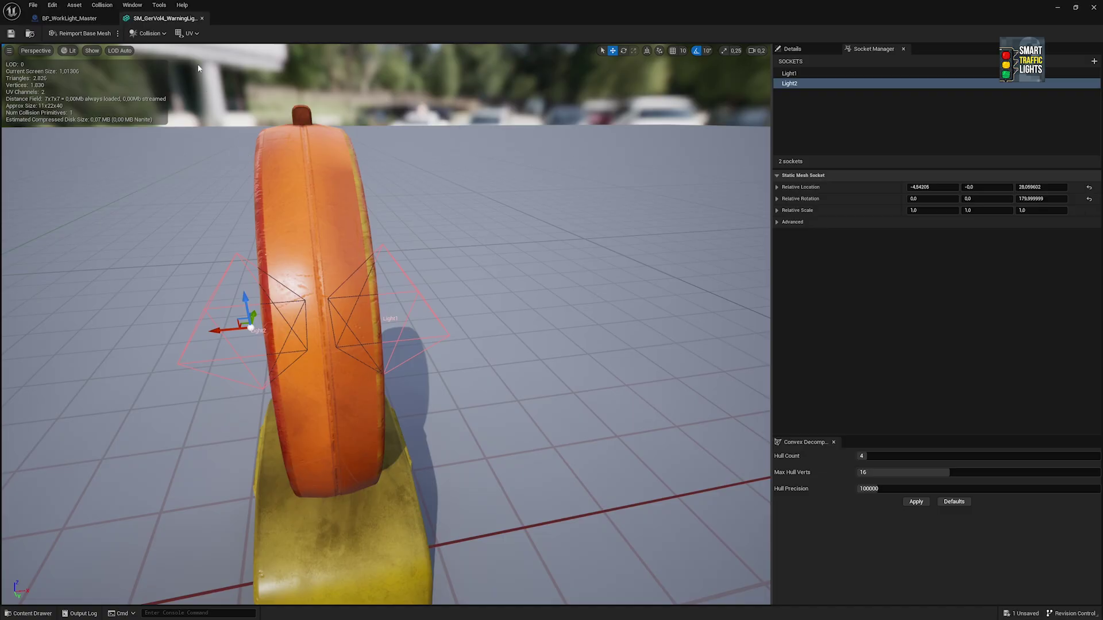
Close the static mesh, review the WorkLightUnit component's settings in BP_WorkLight_Master and return to the showcase level.
click(202, 18)
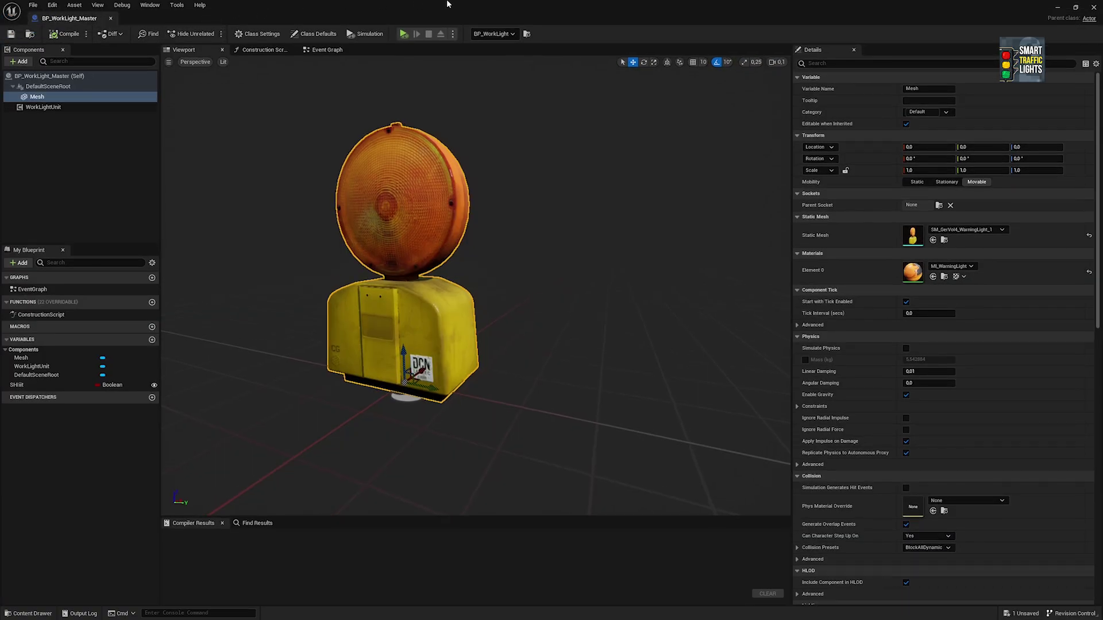
click(55, 111)
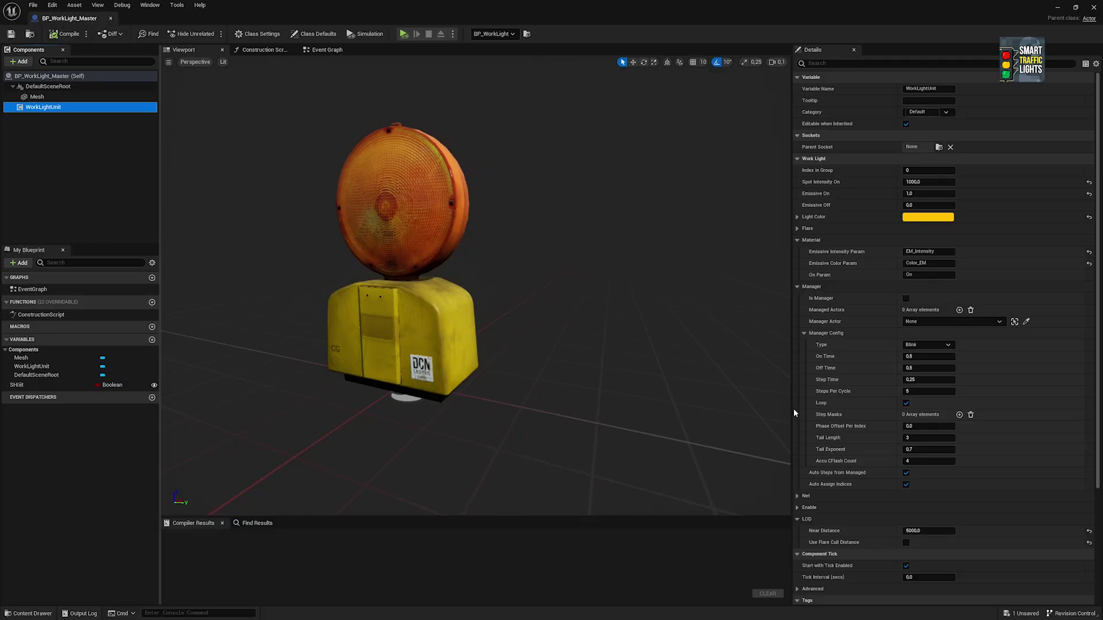
click(906, 486)
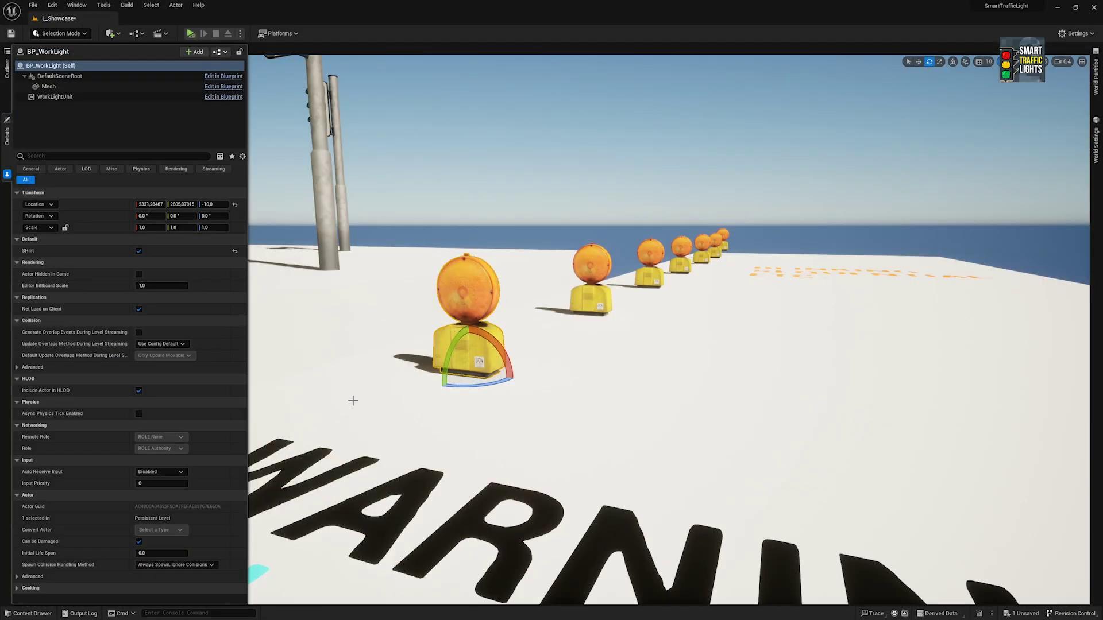
Focus on the nearest work light in the level and select its WorkLightUnit component to show the manager settings.
click(435, 304)
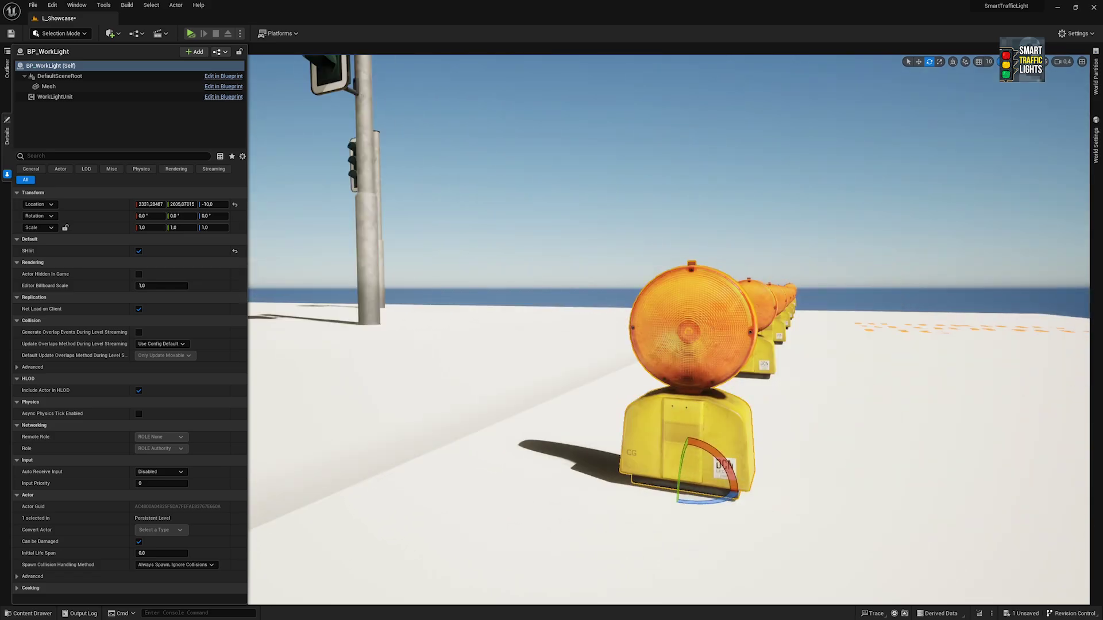
key(f)
click(77, 96)
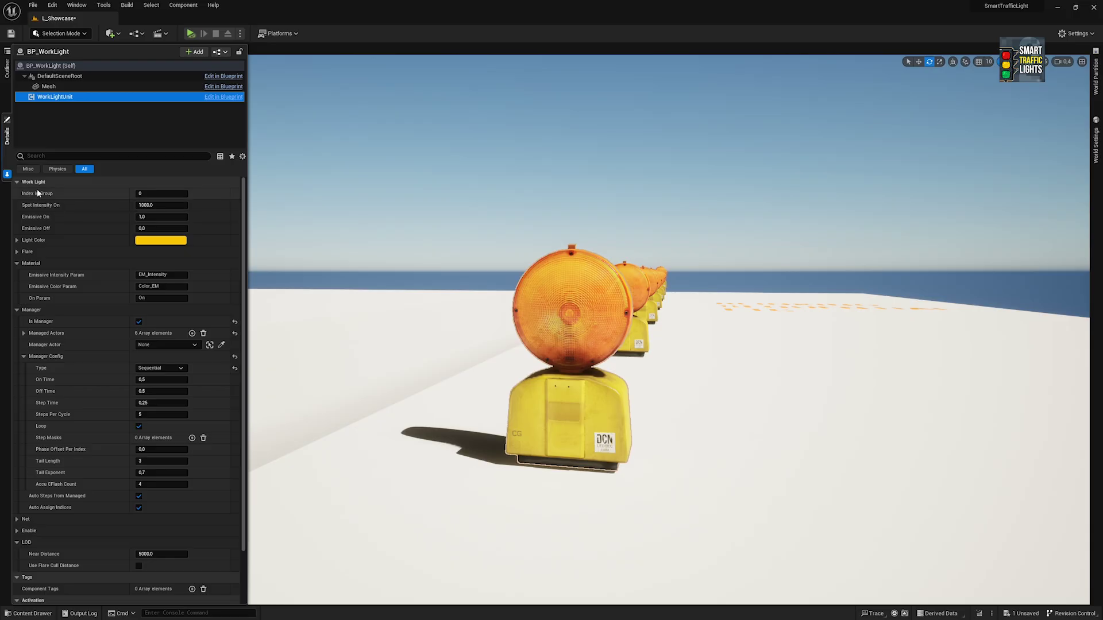
Survey the whole row of work lights from the nearest one to the farthest in the level.
right_drag(510, 253, 510, 253)
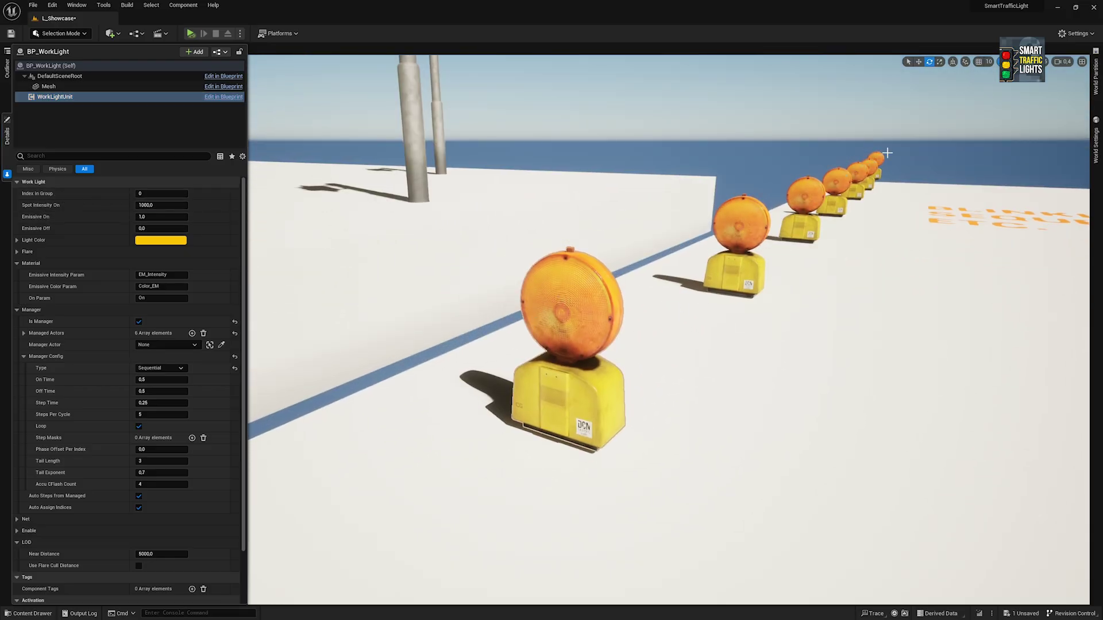
right_drag(888, 152, 887, 152)
key(w)
key(s)
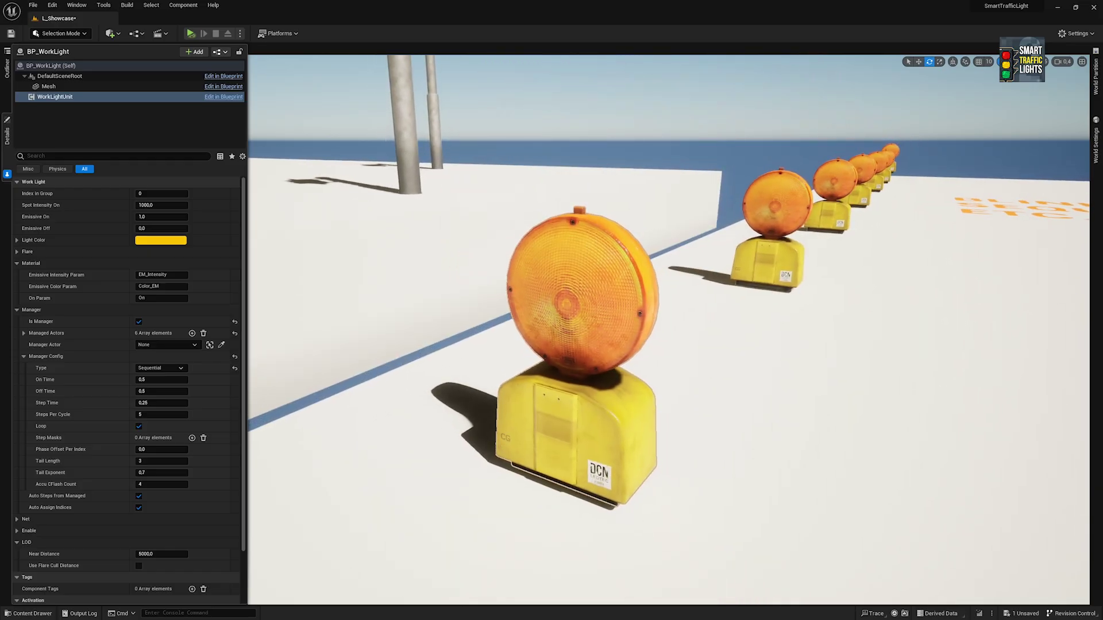
key(s)
right_drag(498, 432, 498, 432)
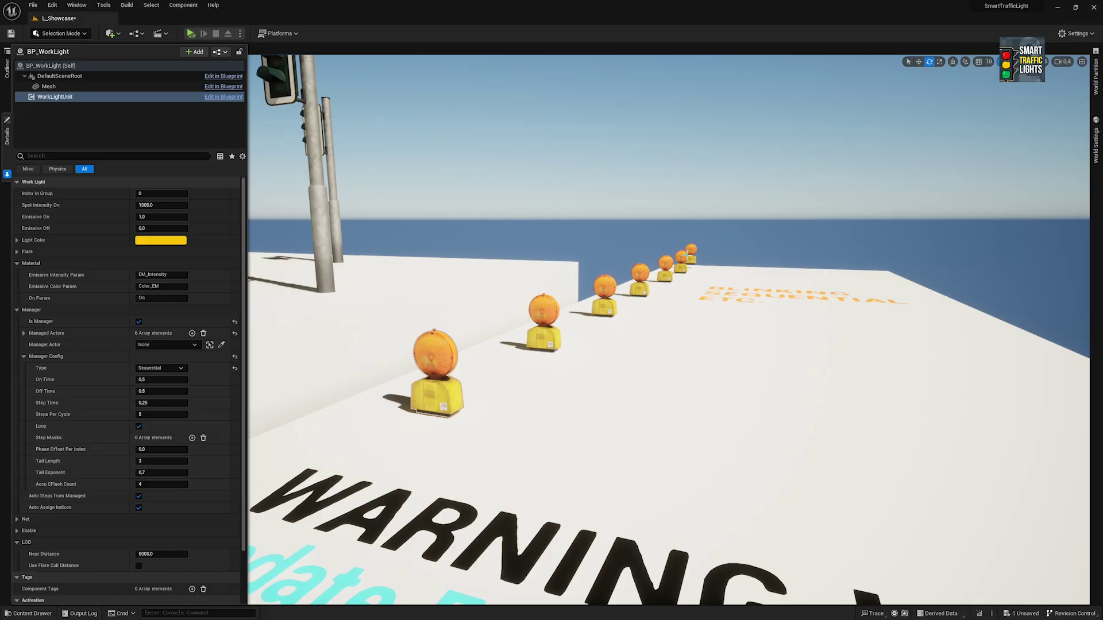
Check the Index in Group value in the WorkLightUnit component of the fifth and fourth work lights in the row.
right_drag(627, 348, 414, 377)
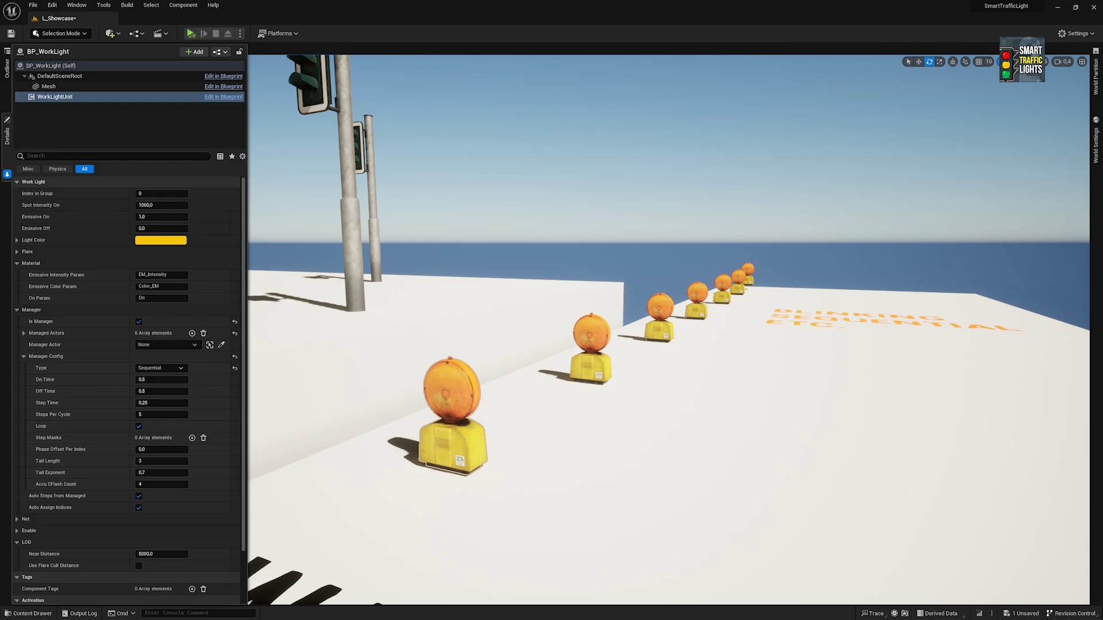
click(725, 284)
click(49, 97)
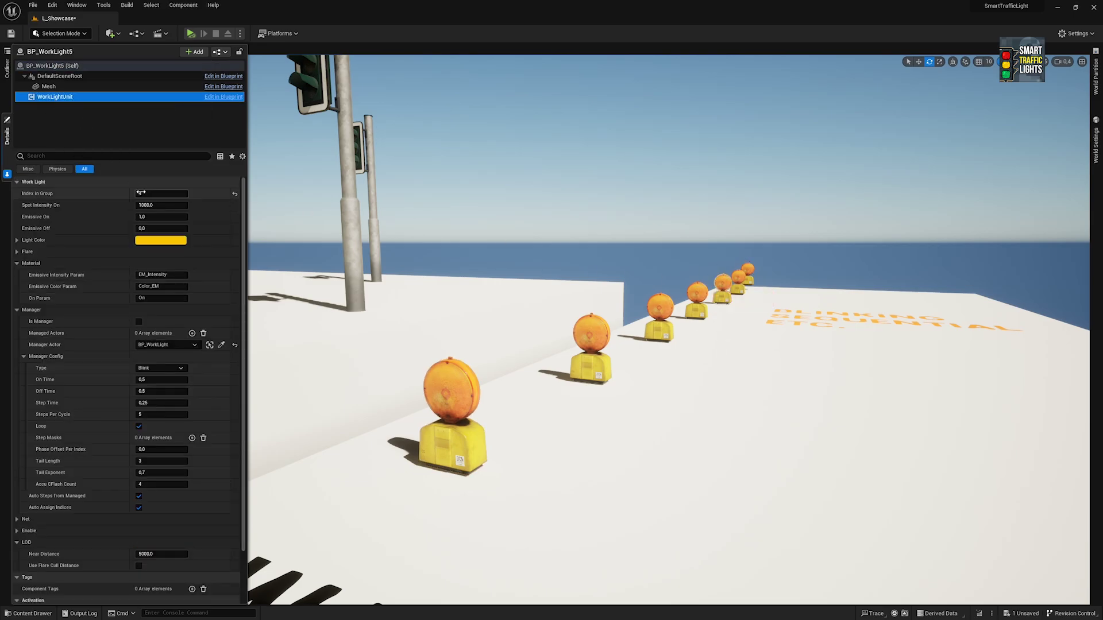
click(697, 296)
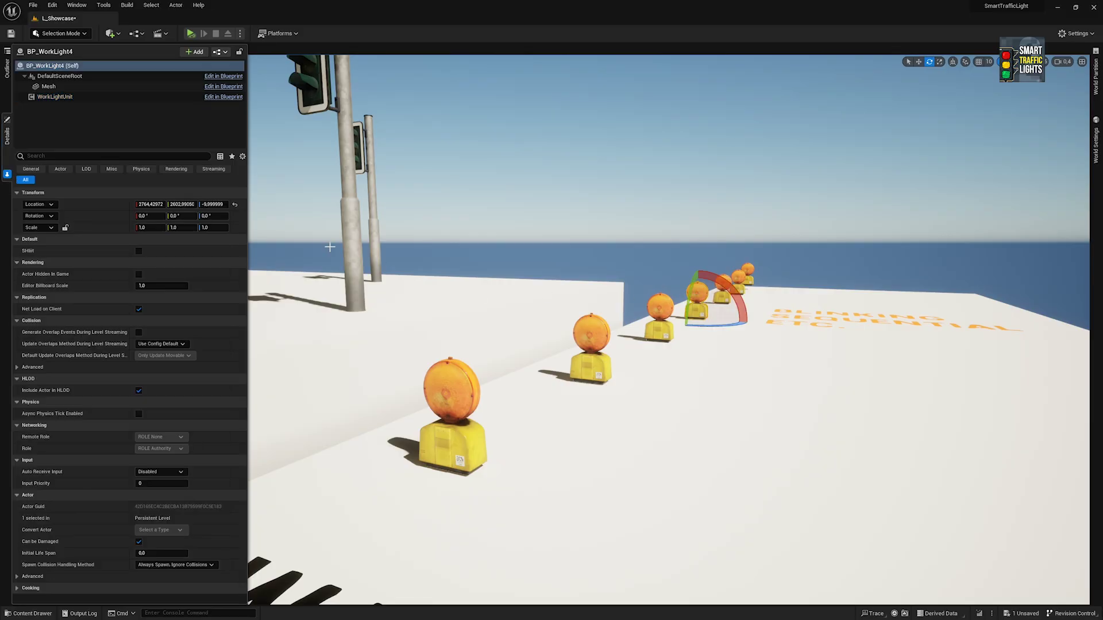
click(55, 96)
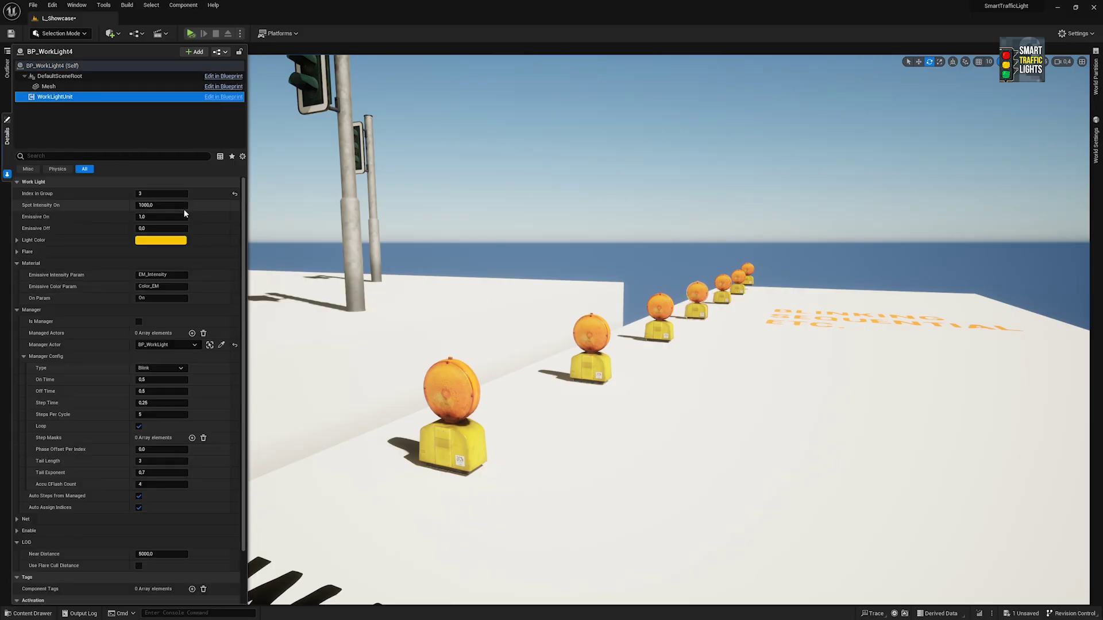
Select the nearest work light's WorkLightUnit, review its spot and emissive intensity settings, and inspect its lens up close.
click(456, 395)
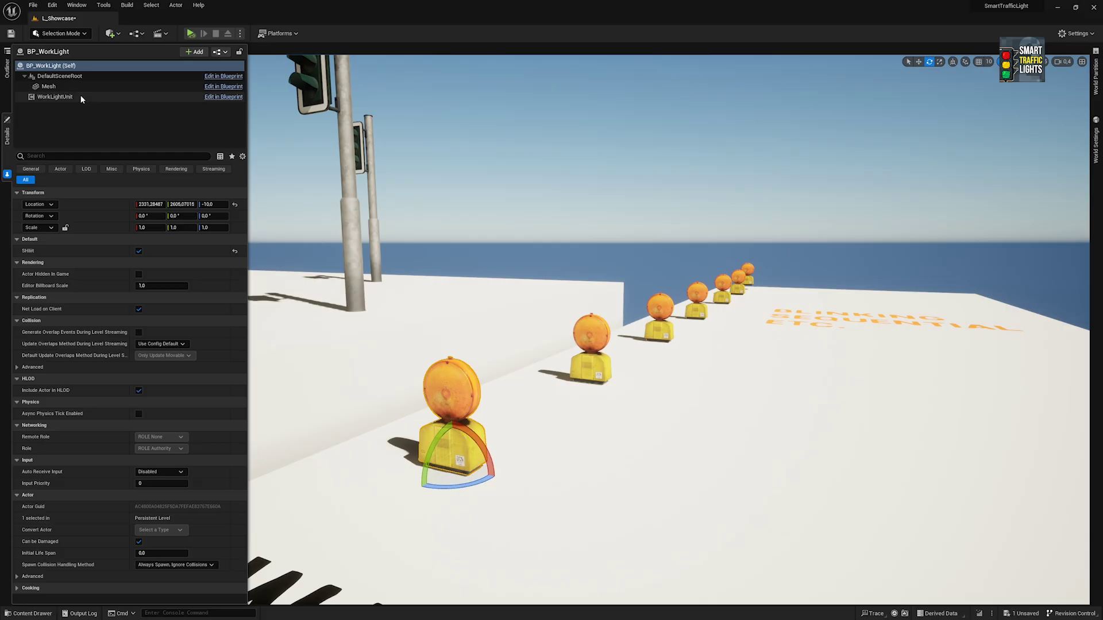
click(54, 97)
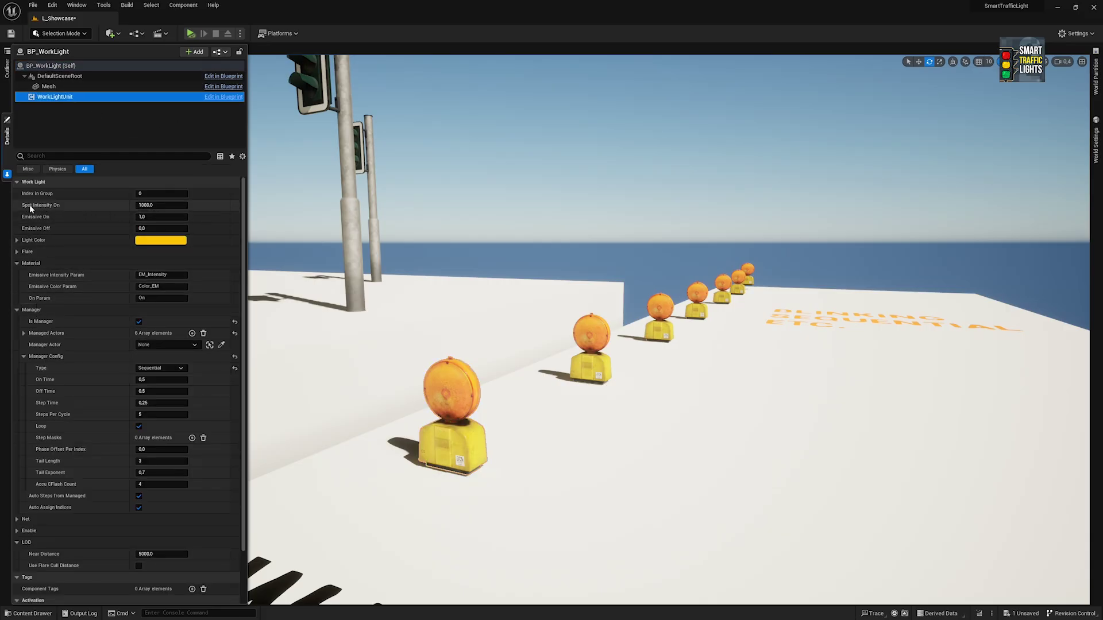
mouse_move(25, 209)
click(50, 218)
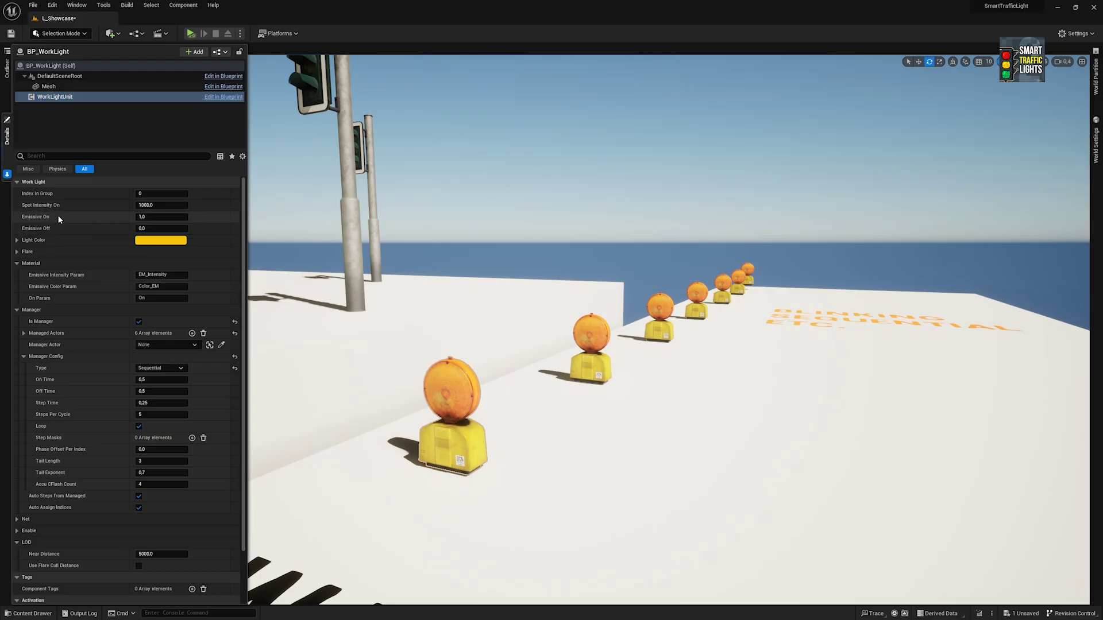
right_drag(500, 376, 471, 367)
right_drag(489, 424, 488, 424)
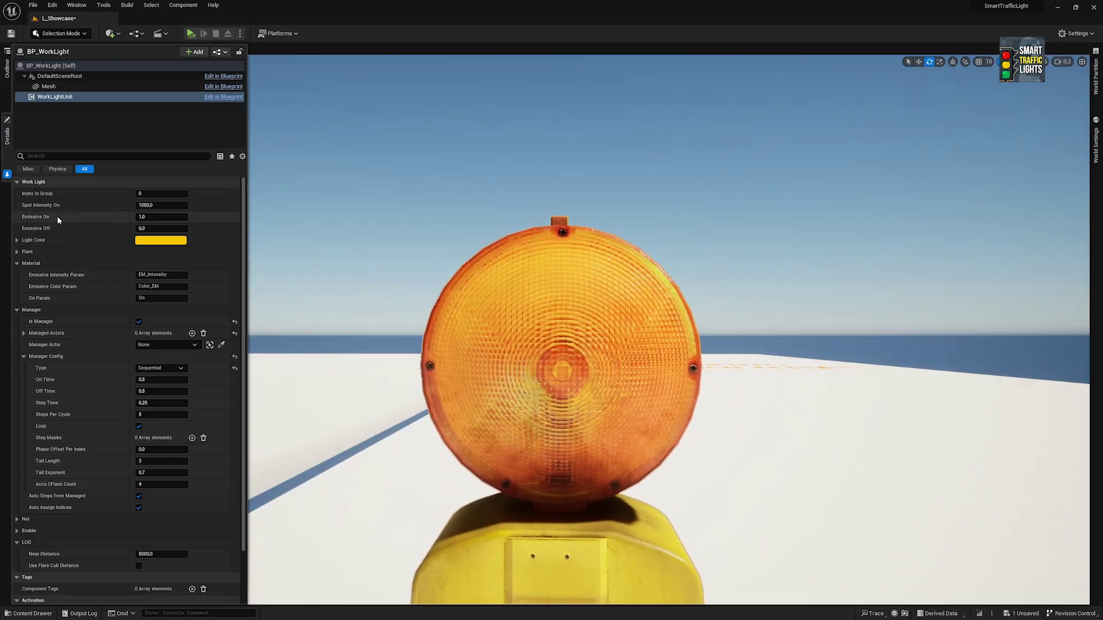
mouse_move(50, 216)
Set the nearest work light's Emissive Off to 1 and Emissive On to 5, and briefly preview the light in play mode.
click(162, 218)
key(Return)
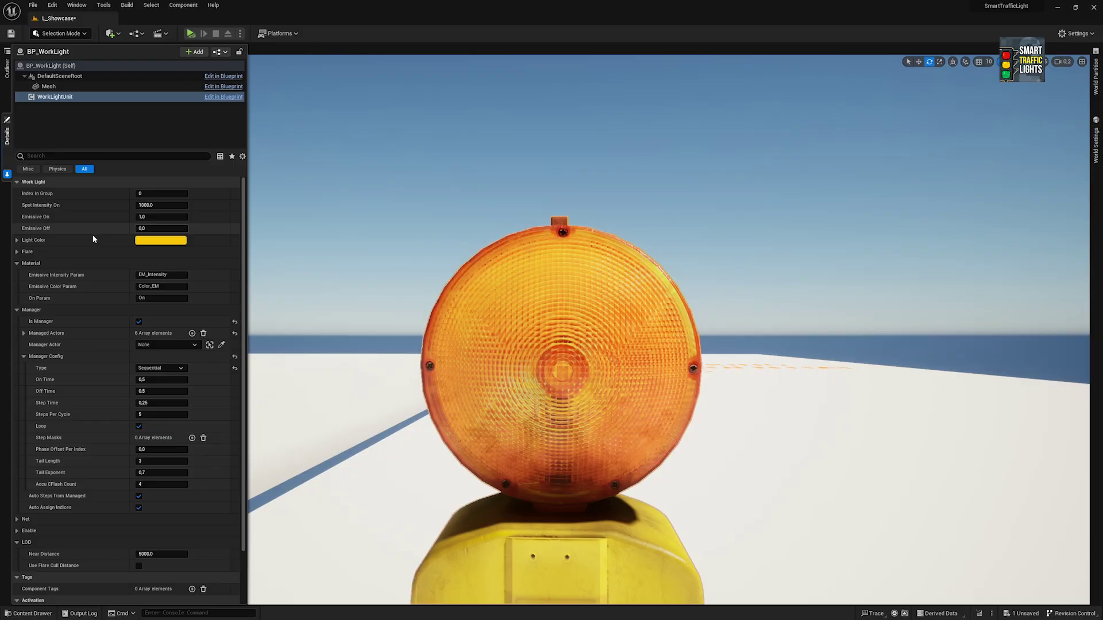
click(172, 228)
text(1)
key(Return)
click(152, 216)
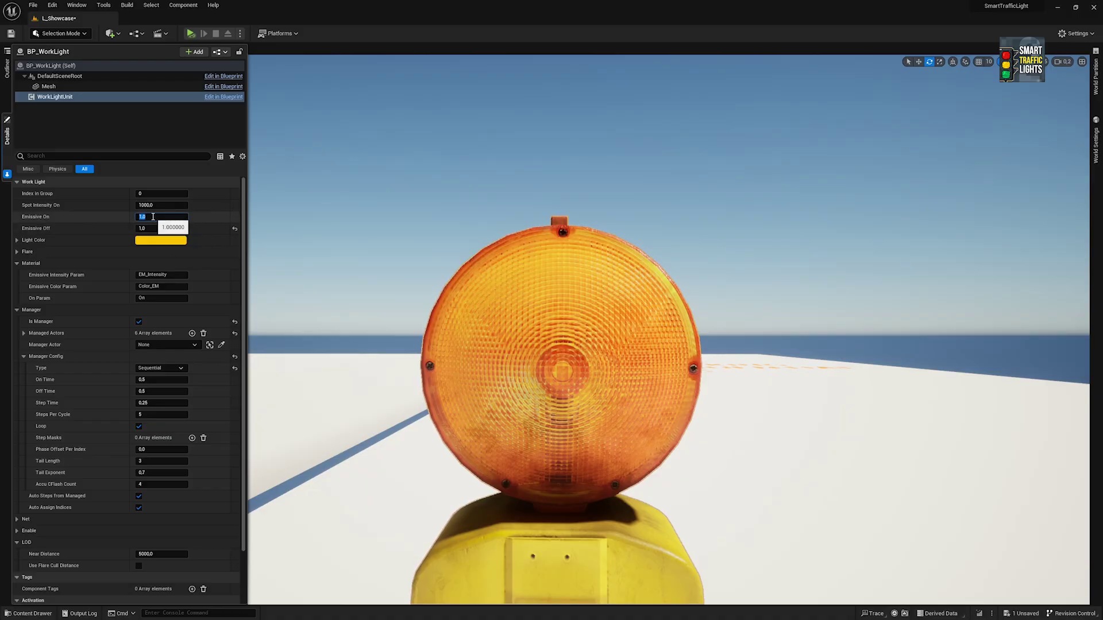
key(alt+p)
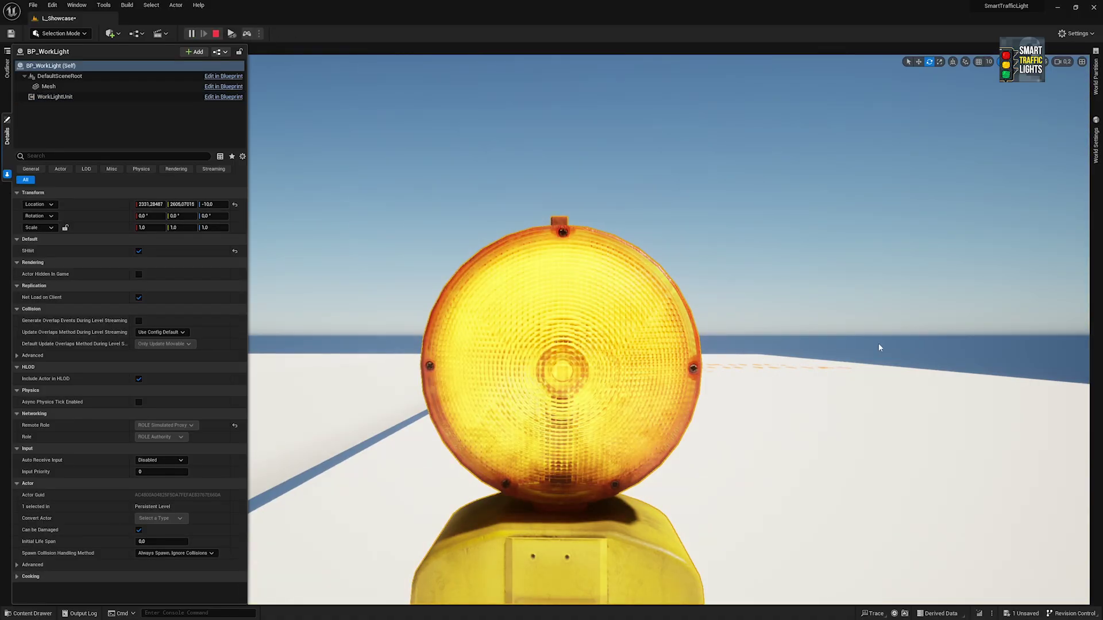
key(Escape)
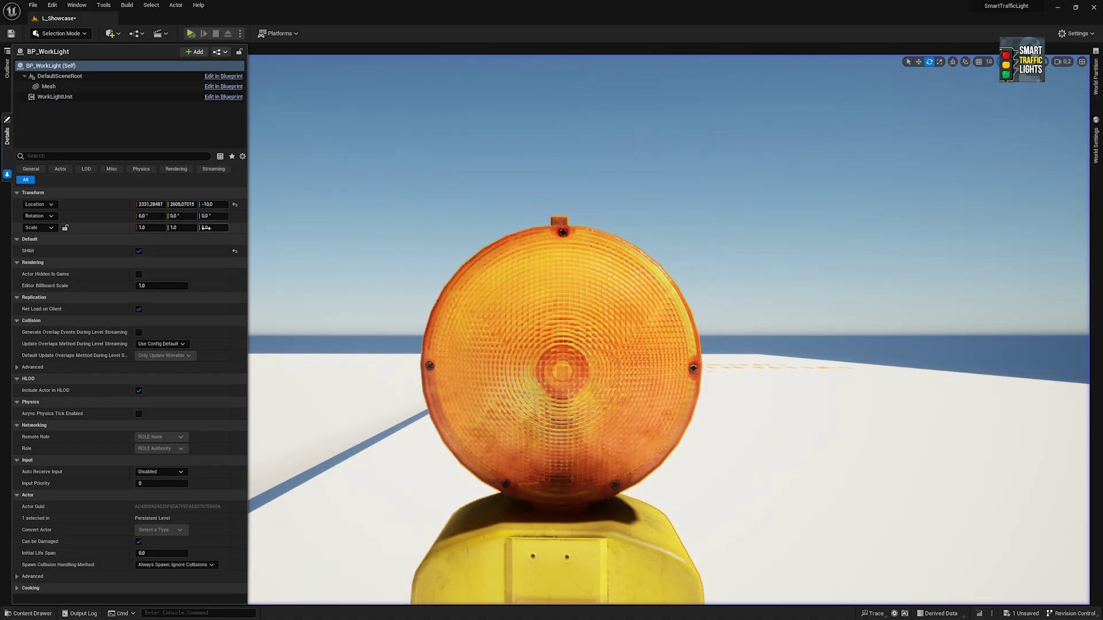
Reset Emissive Off and Emissive On to their defaults in the nearest work light's WorkLightUnit.
click(85, 97)
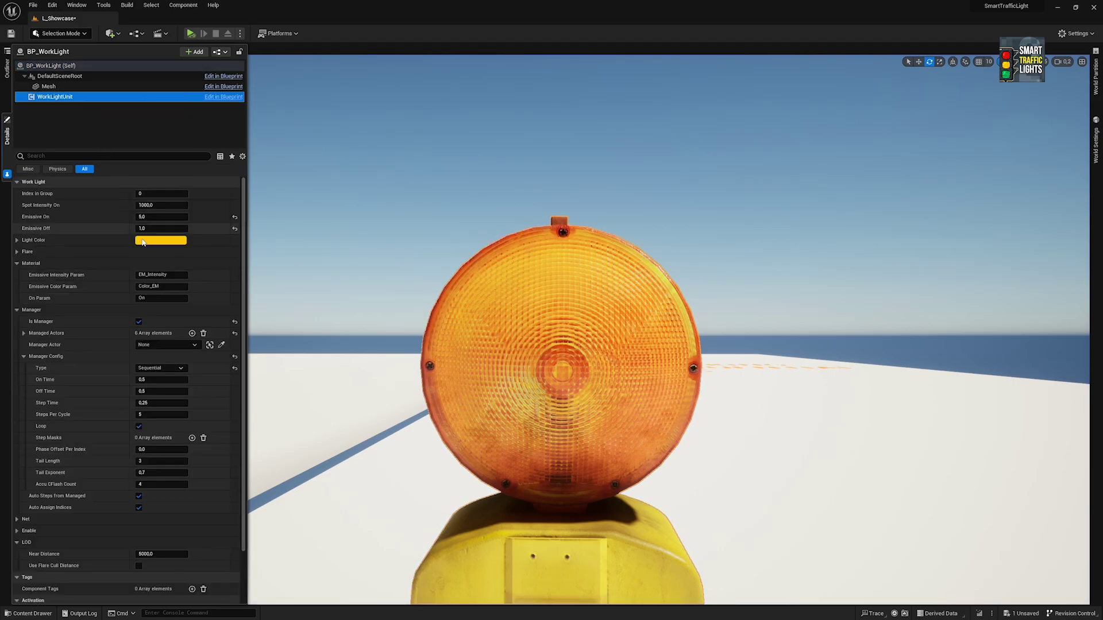
click(234, 229)
click(235, 217)
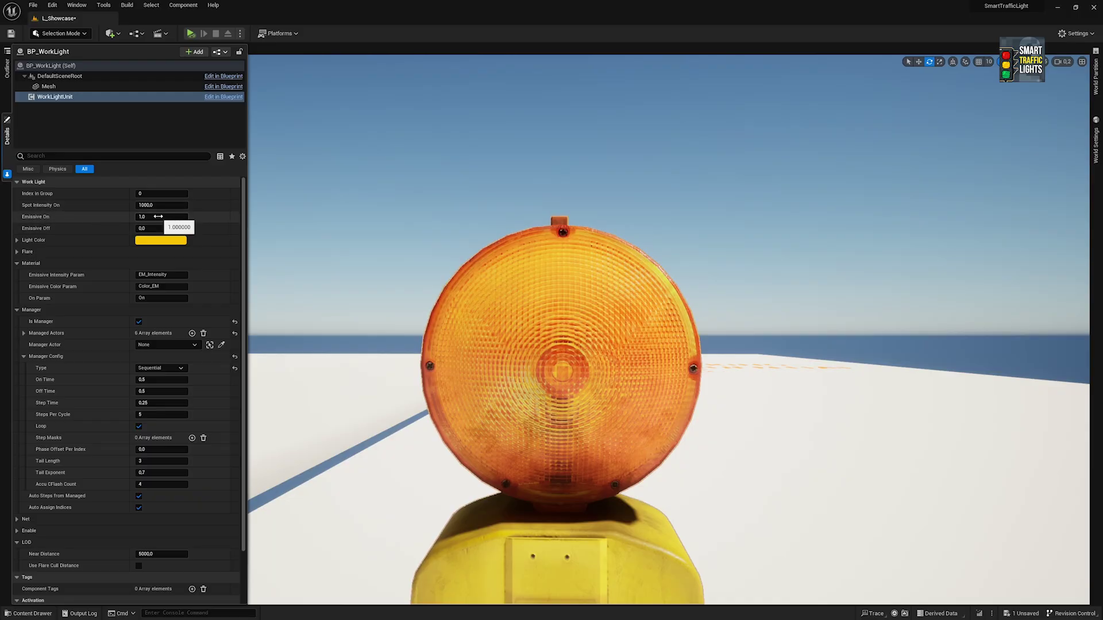
Review the WorkLightUnit's Light Color channels and its Flare mesh and material options.
click(35, 240)
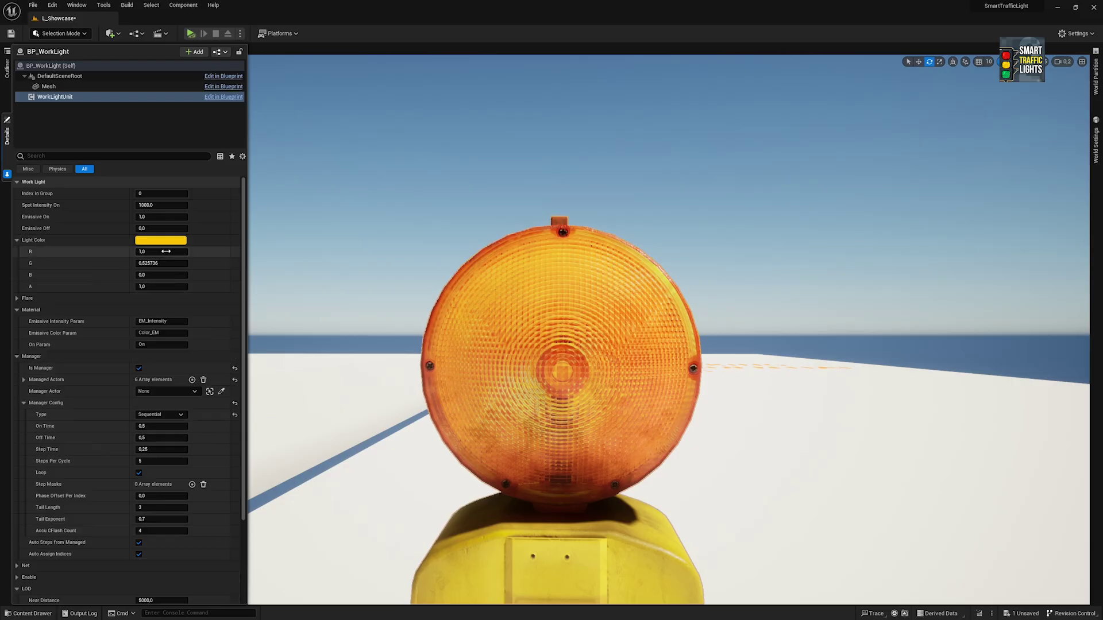
click(37, 241)
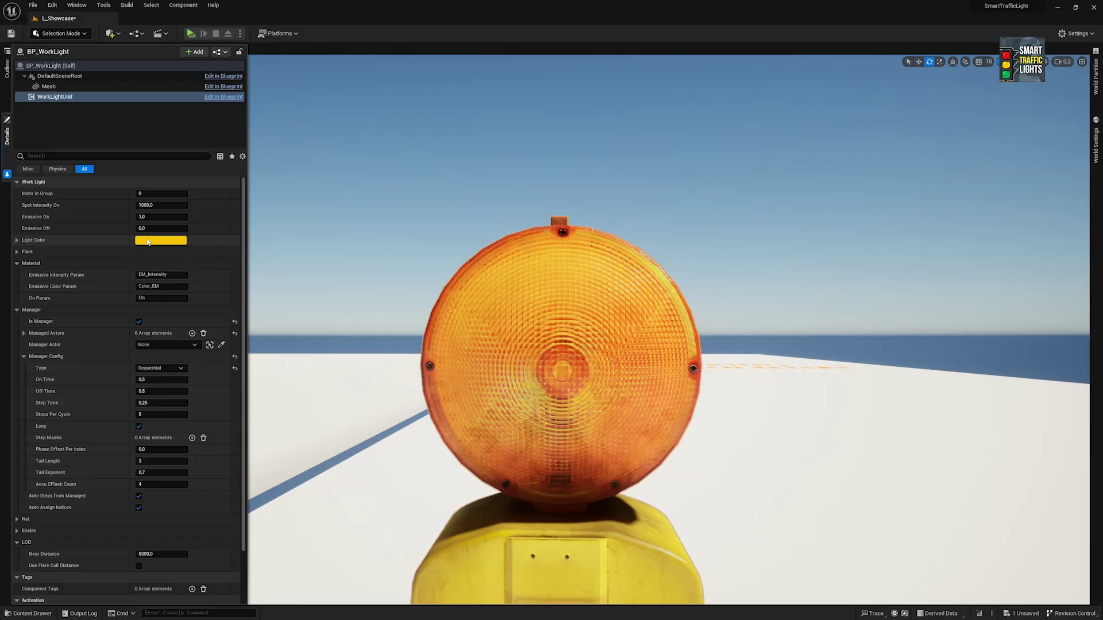
click(43, 250)
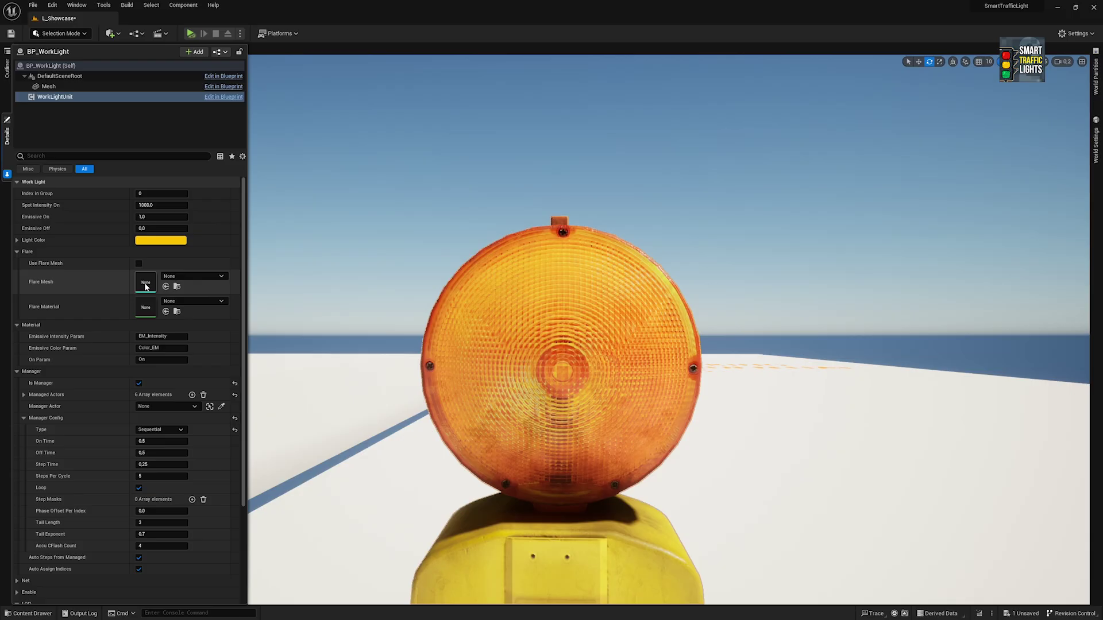
click(41, 251)
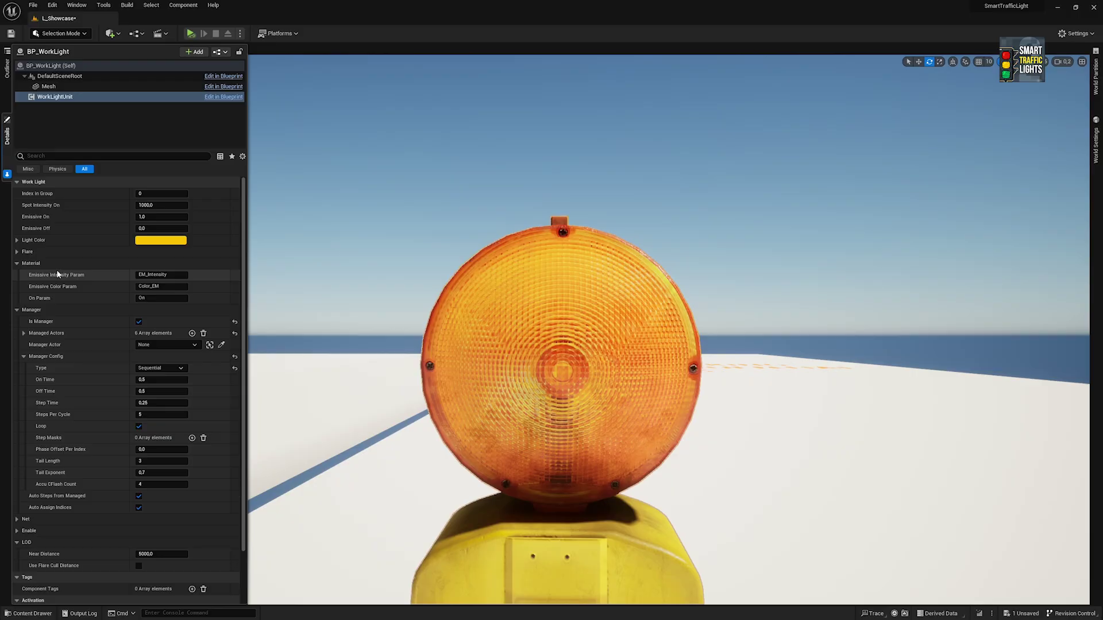
Review the WorkLightUnit's material parameter names for the on state, emissive color and emissive intensity.
scroll(50, 276, down, 3)
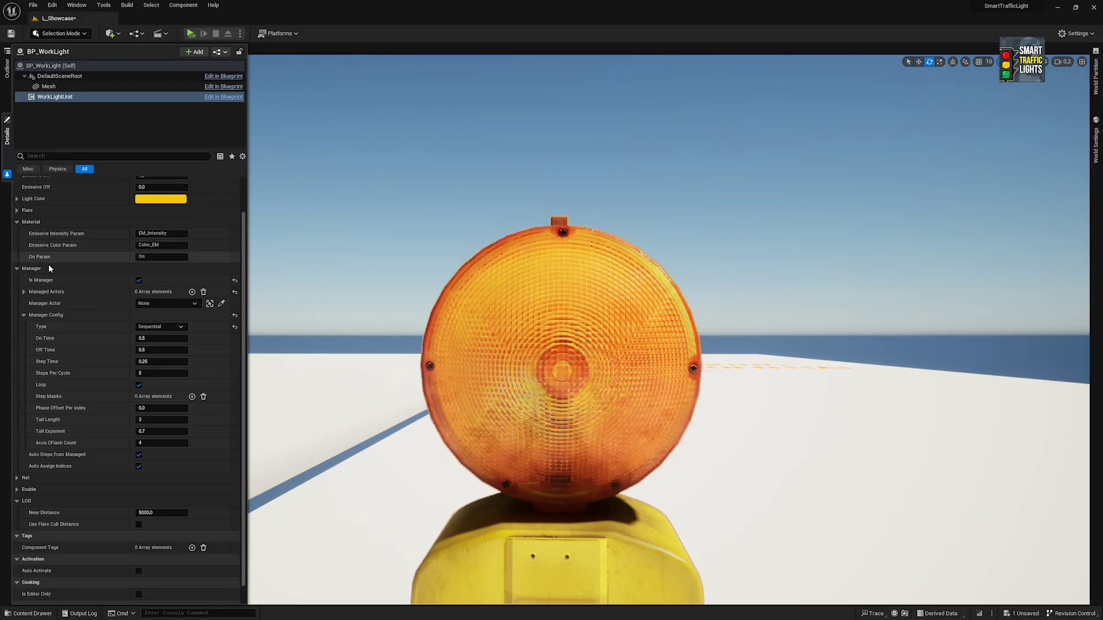
scroll(39, 261, up, 1)
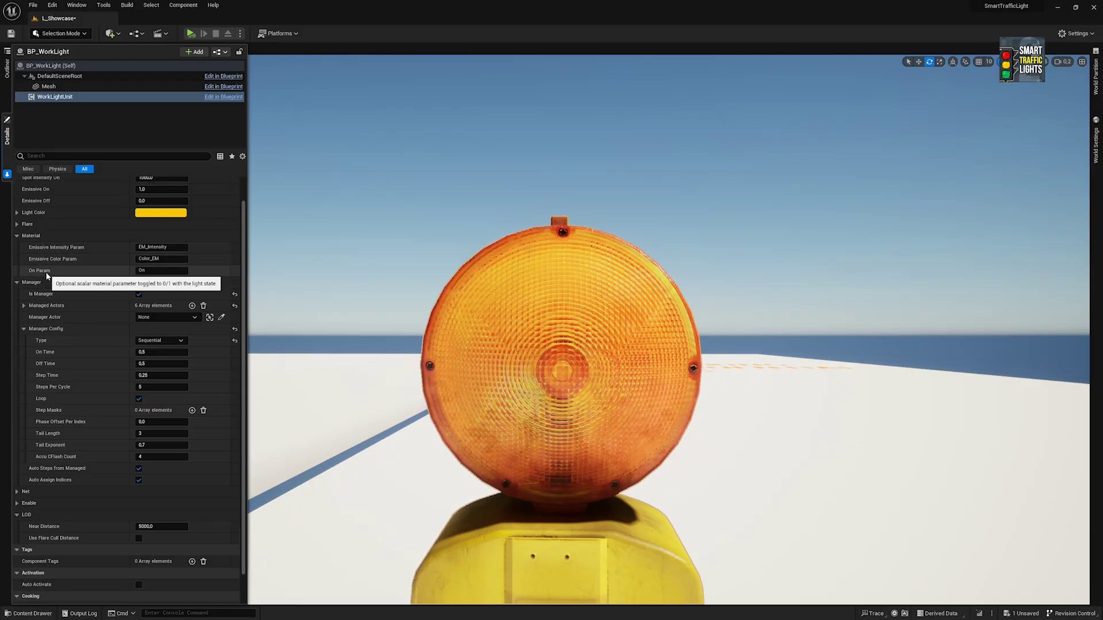
click(153, 271)
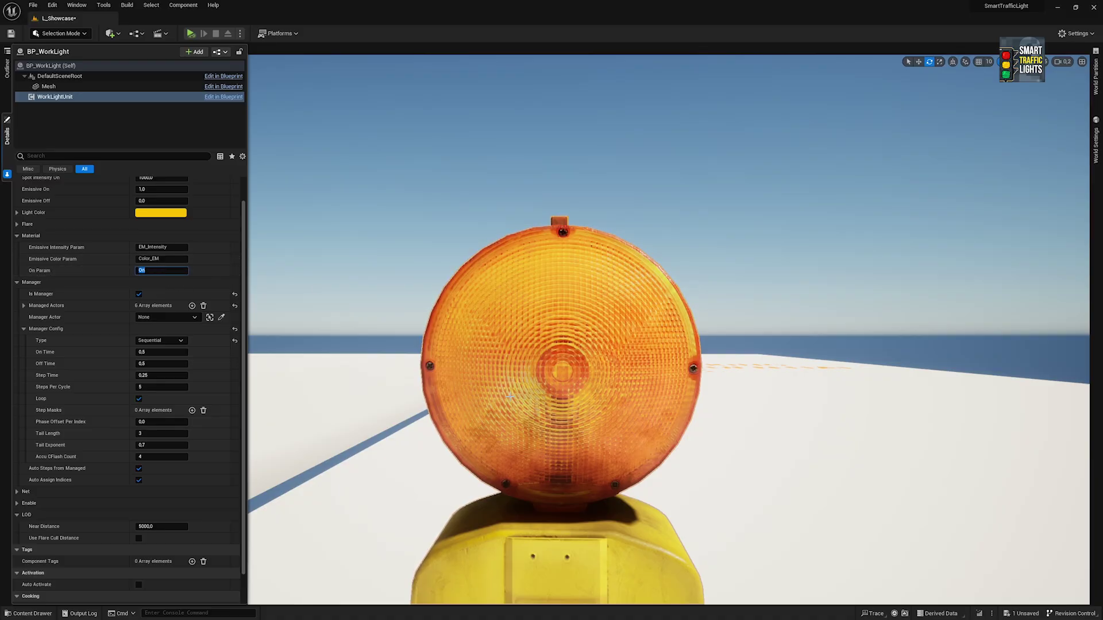
click(40, 270)
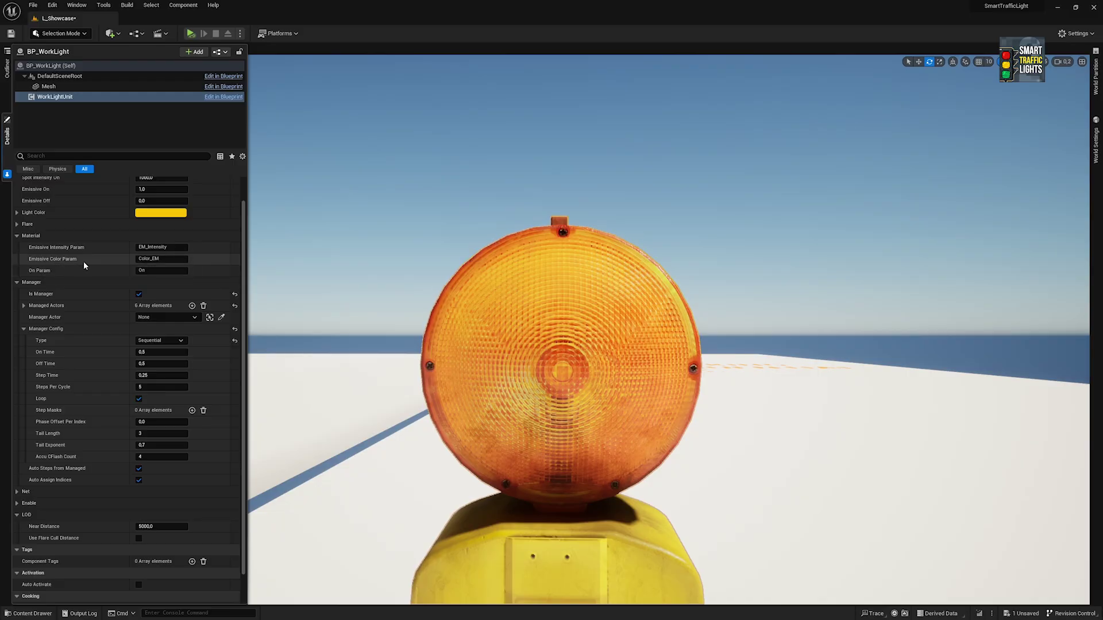
click(162, 259)
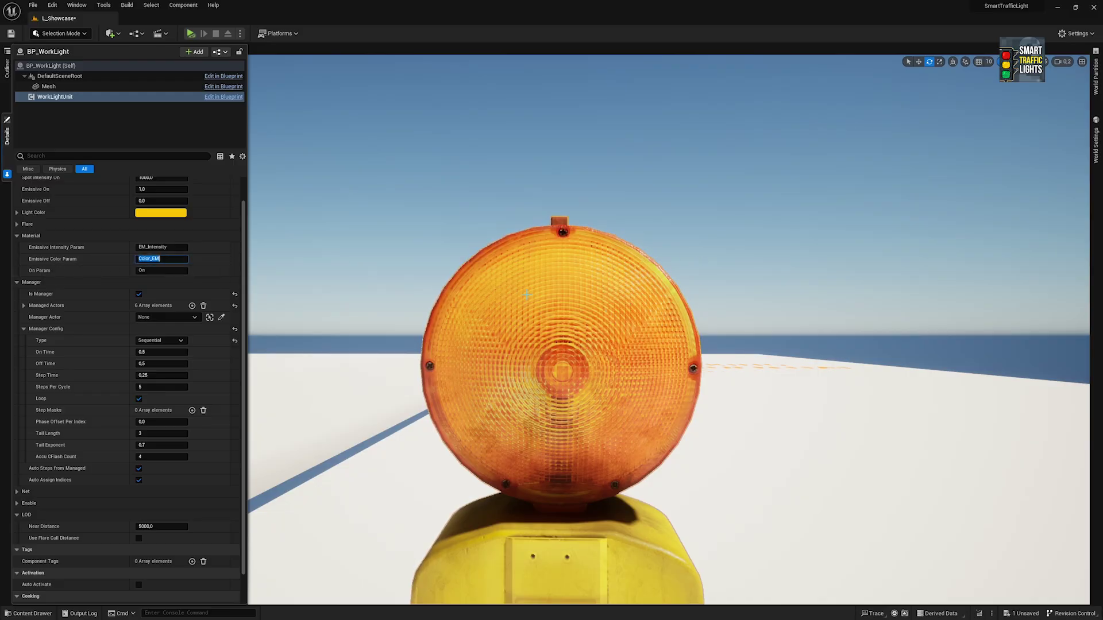
key(Return)
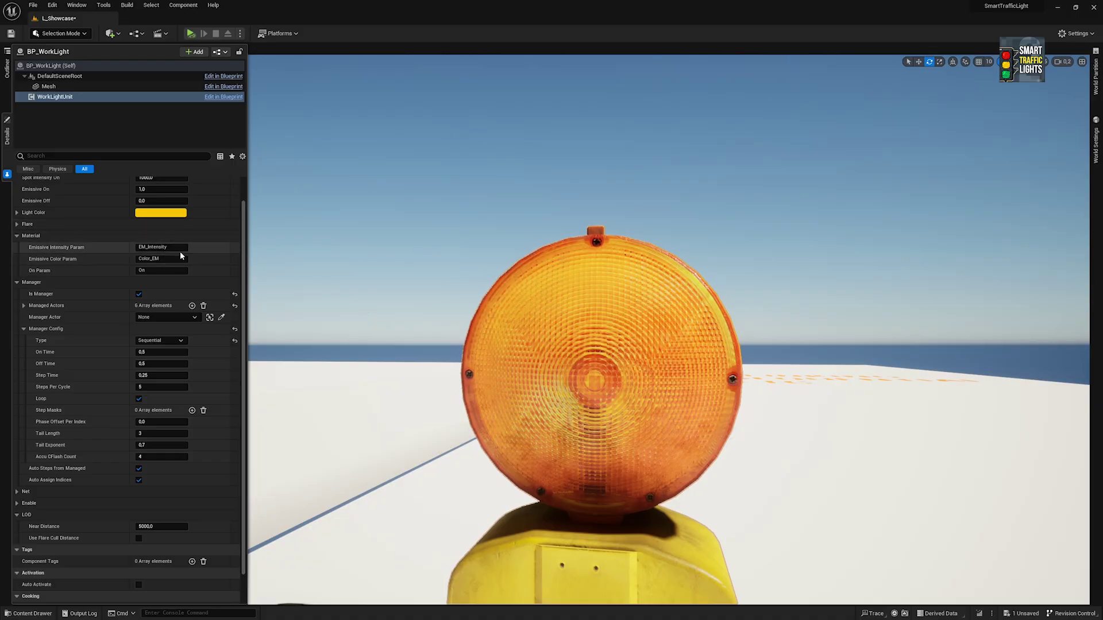
Bring the row of work lights into view and check the Is Manager option in the nearest light's WorkLightUnit.
scroll(113, 249, down, 2)
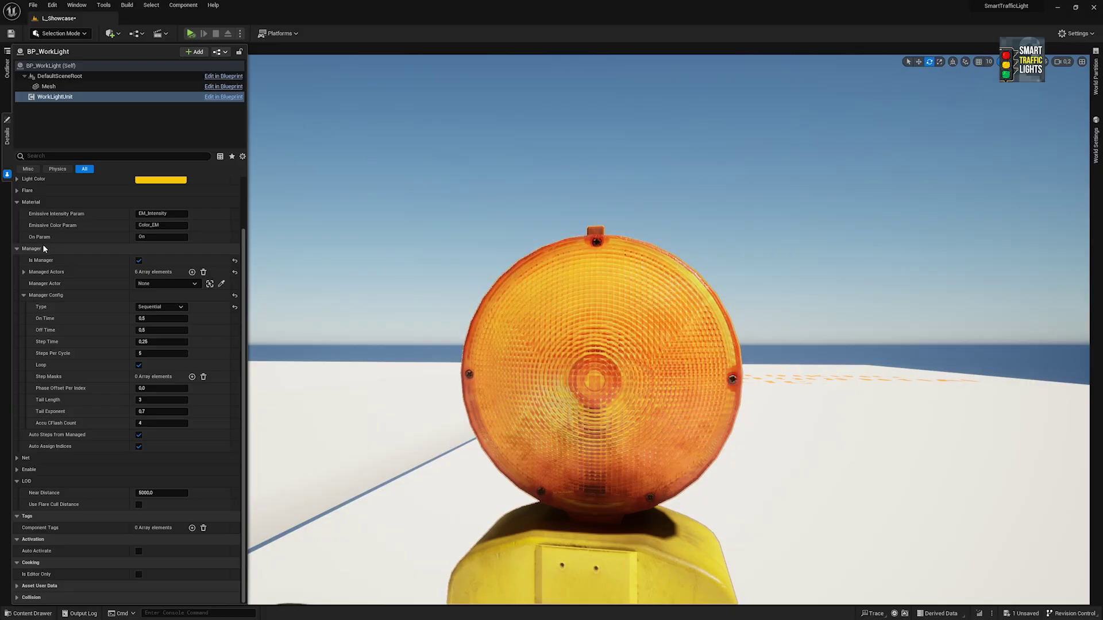
right_drag(516, 322, 618, 346)
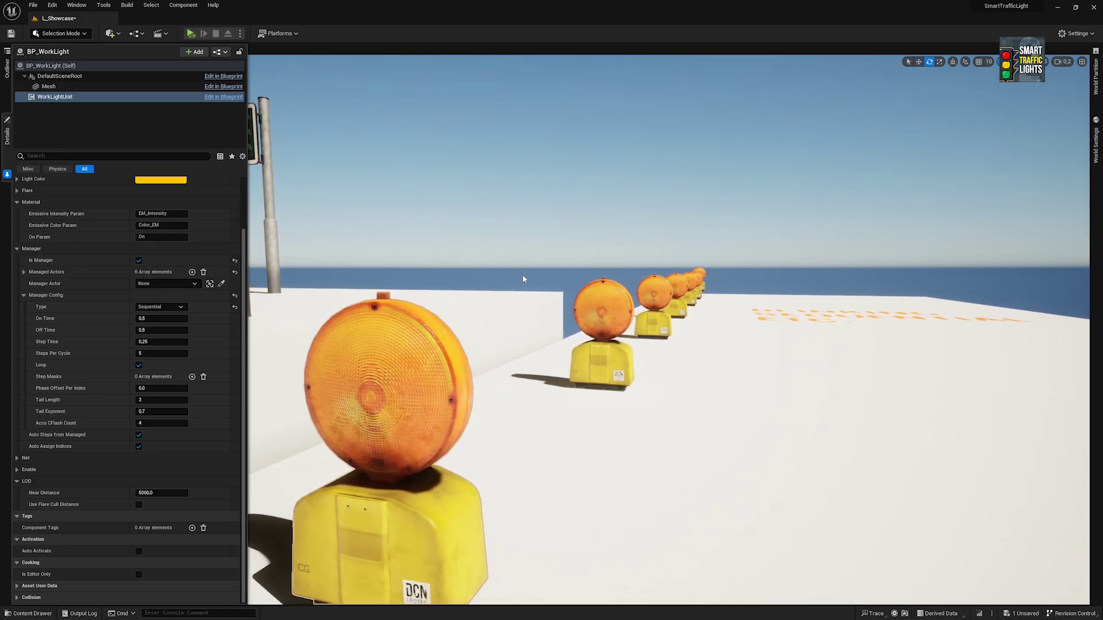
click(382, 345)
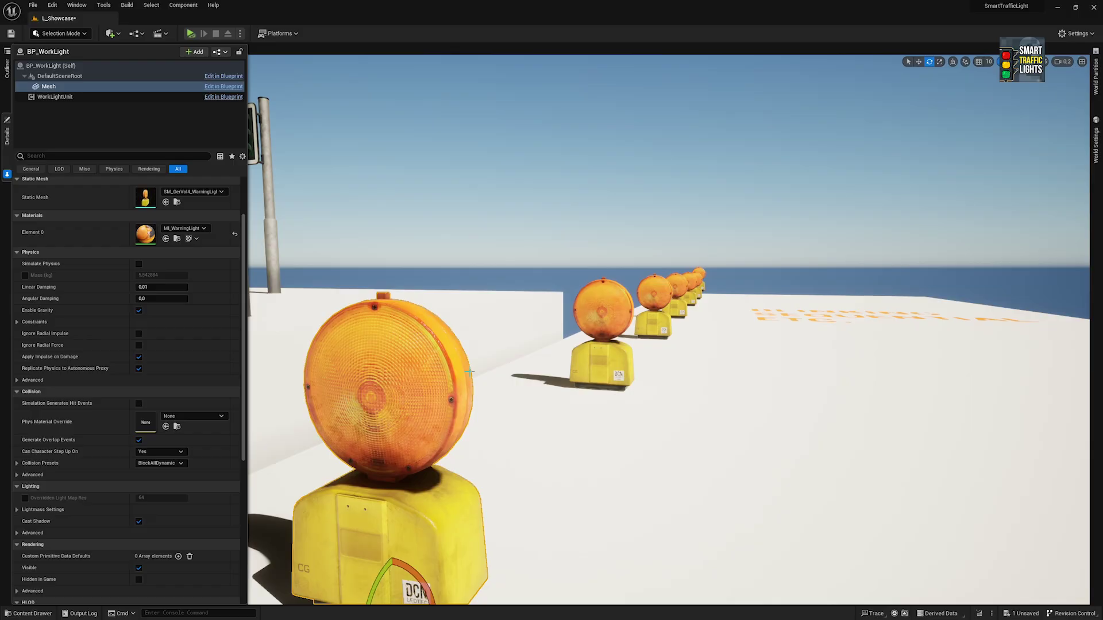
click(74, 97)
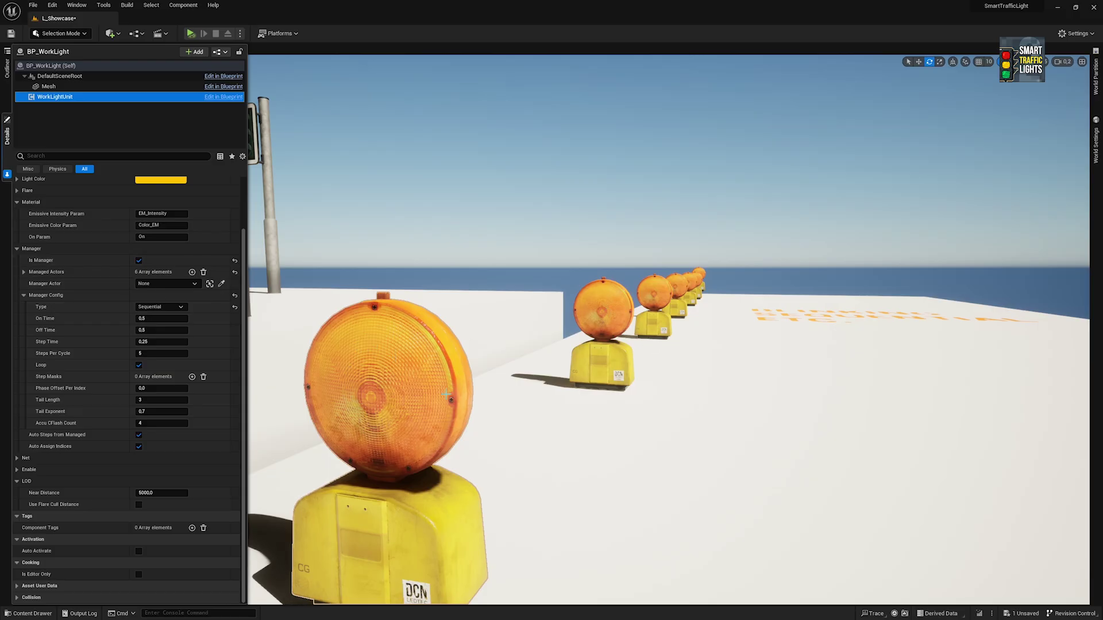
mouse_move(33, 261)
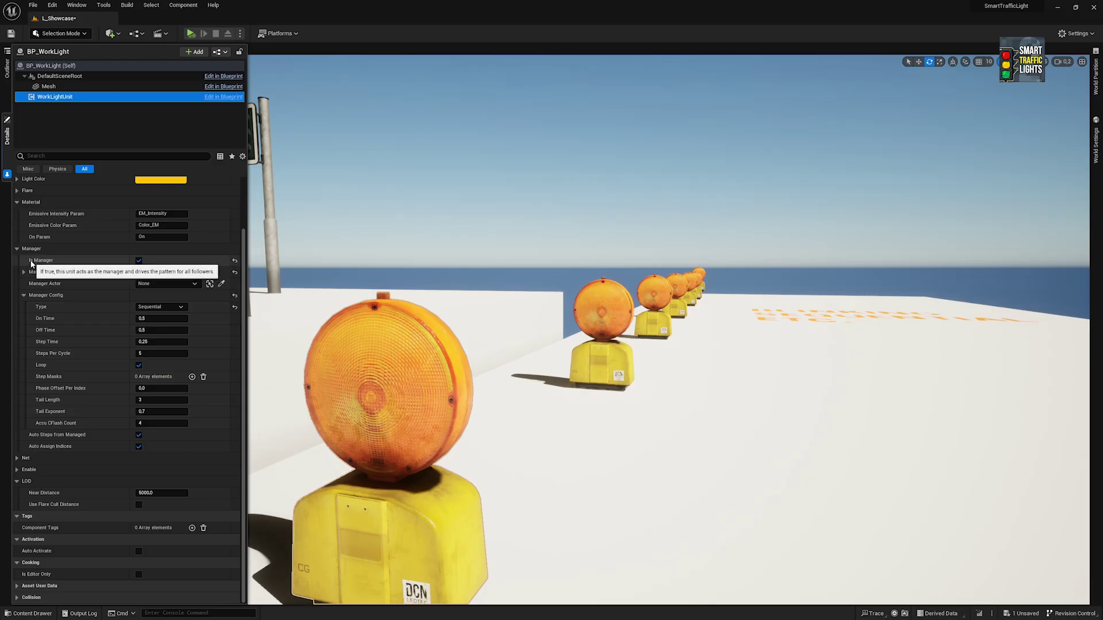
Review the work lights assigned under Managed Actors and the viewport actor picker for its entries.
double_click(66, 271)
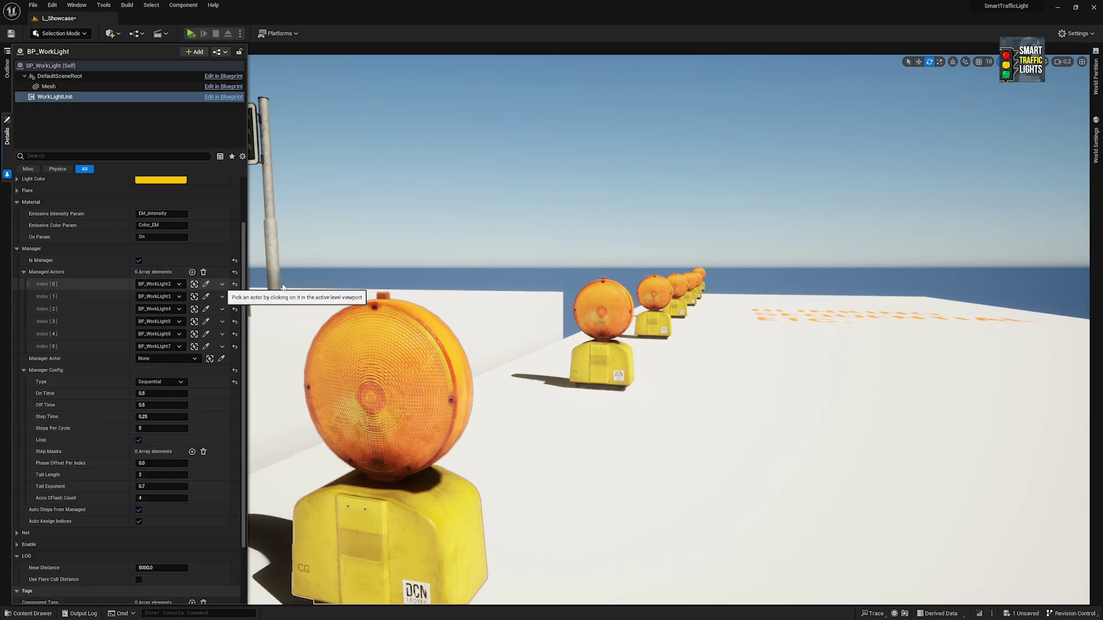
click(205, 284)
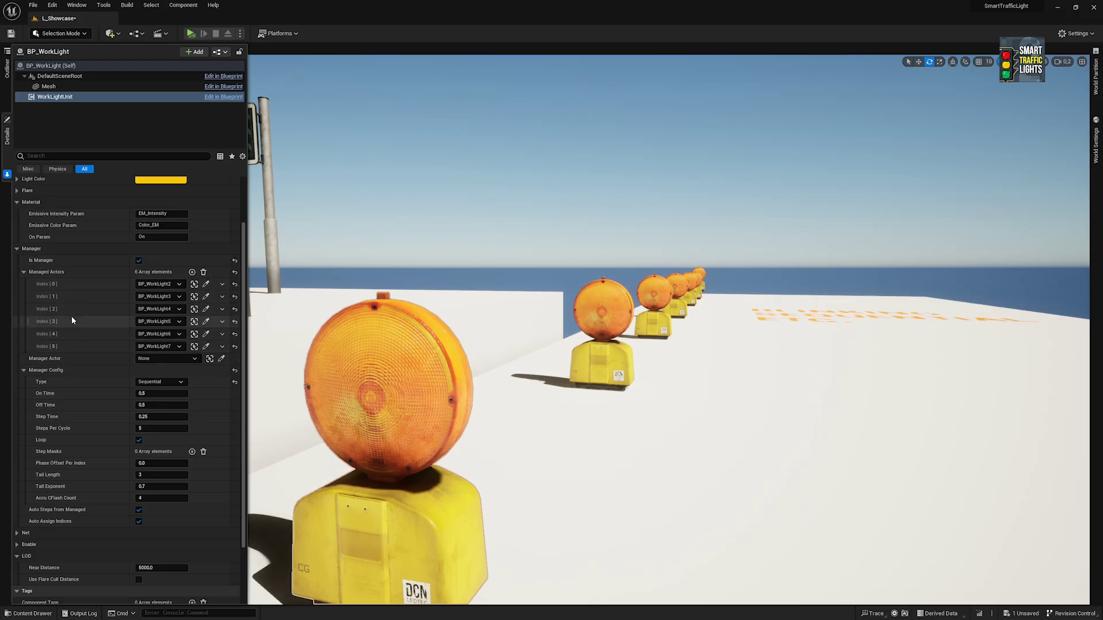
click(76, 273)
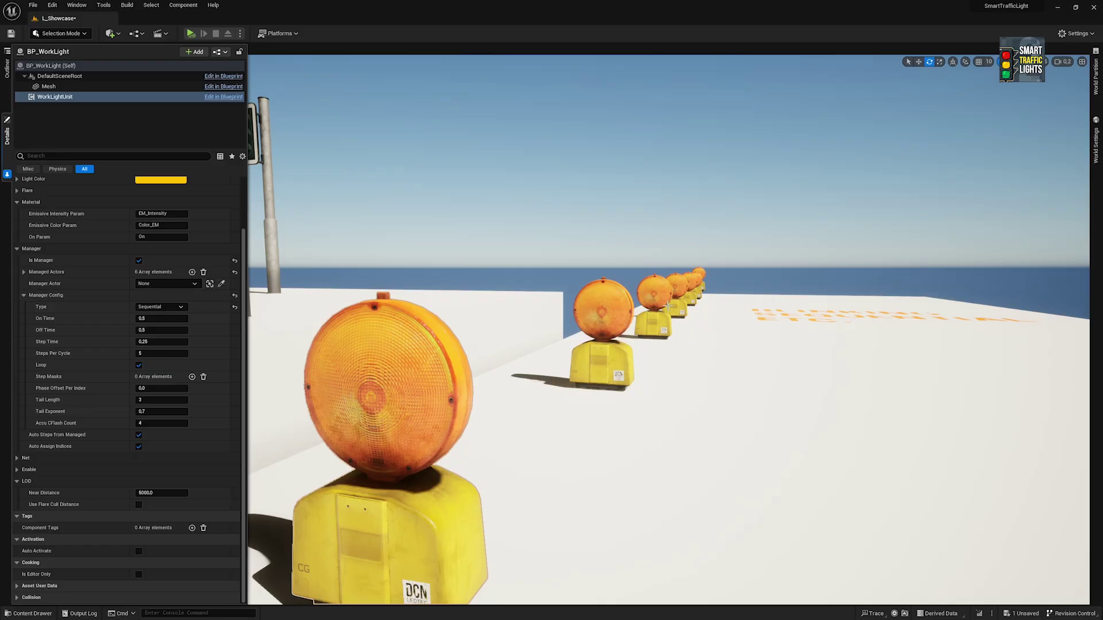
Review the manager settings in the second work light's WorkLightUnit and reselect the nearest work light.
click(603, 311)
click(54, 97)
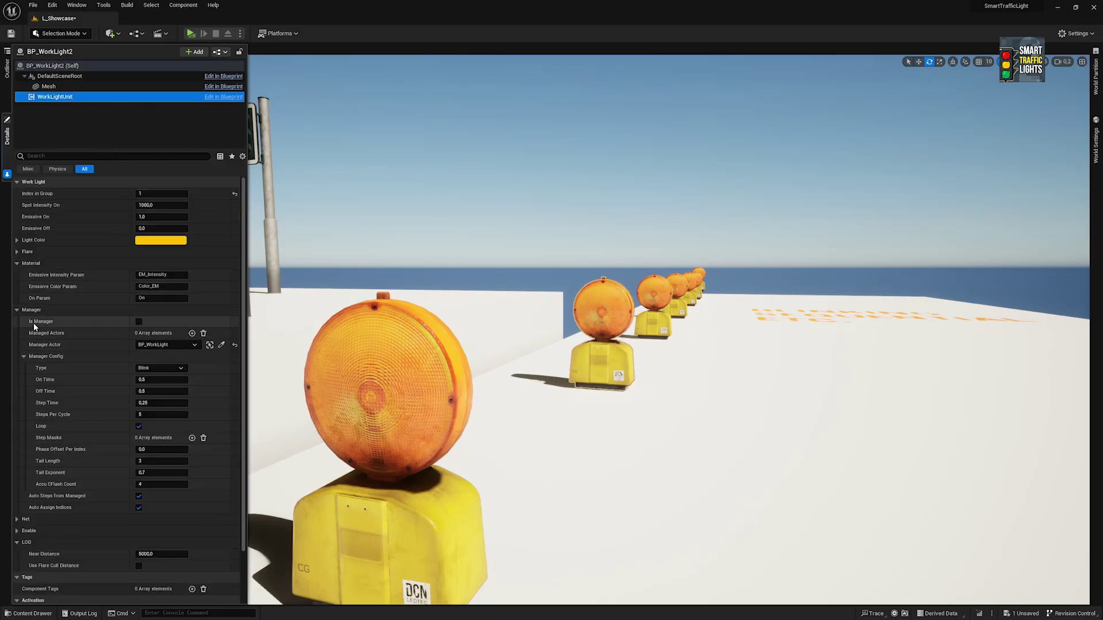
mouse_move(35, 332)
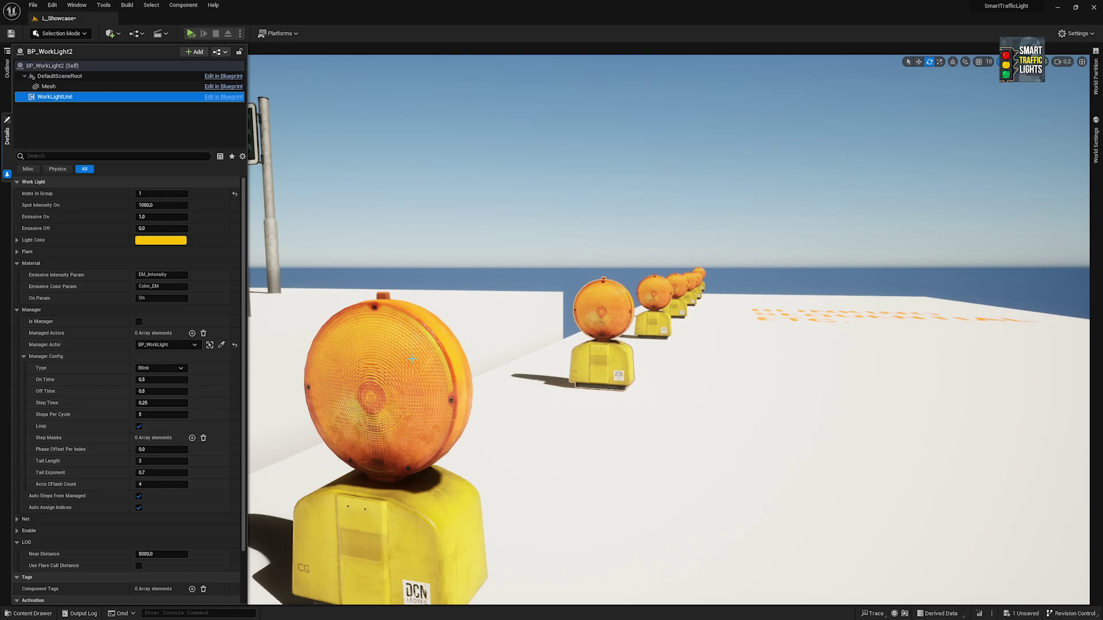
click(404, 379)
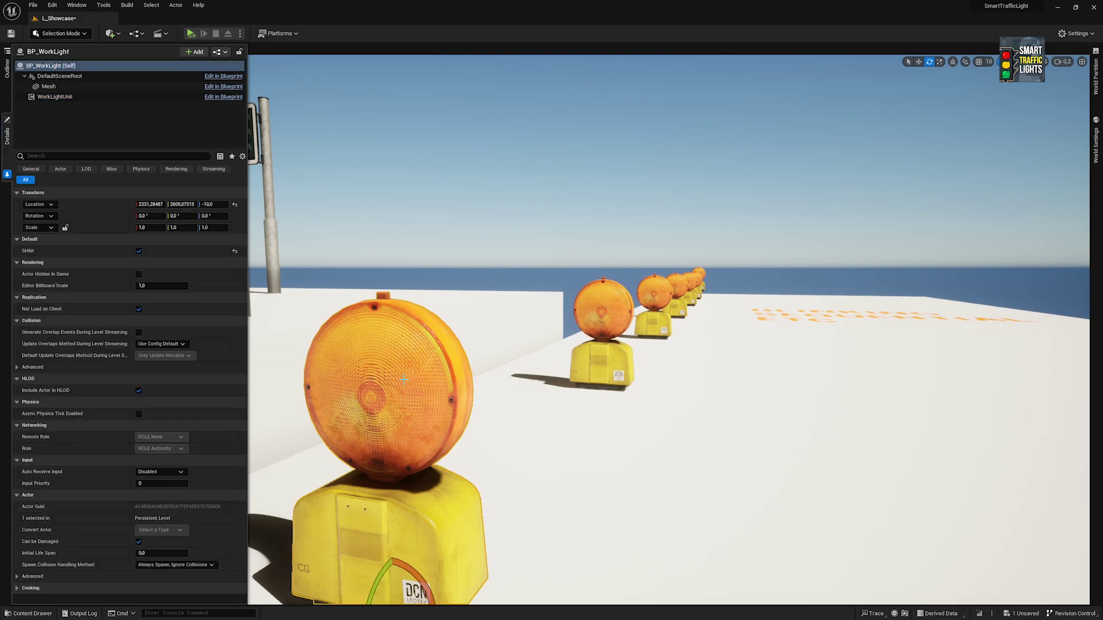
Review the Manager Config of the nearest light's WorkLightUnit, including the available pattern types and the timing, step mask and tail settings.
click(55, 97)
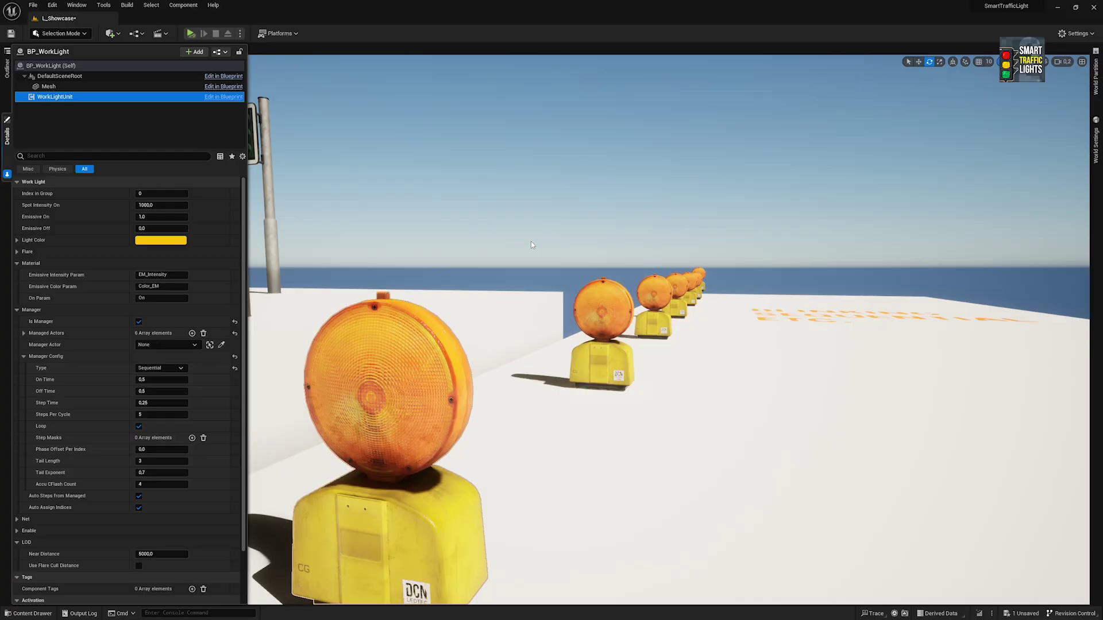
scroll(115, 276, down, 2)
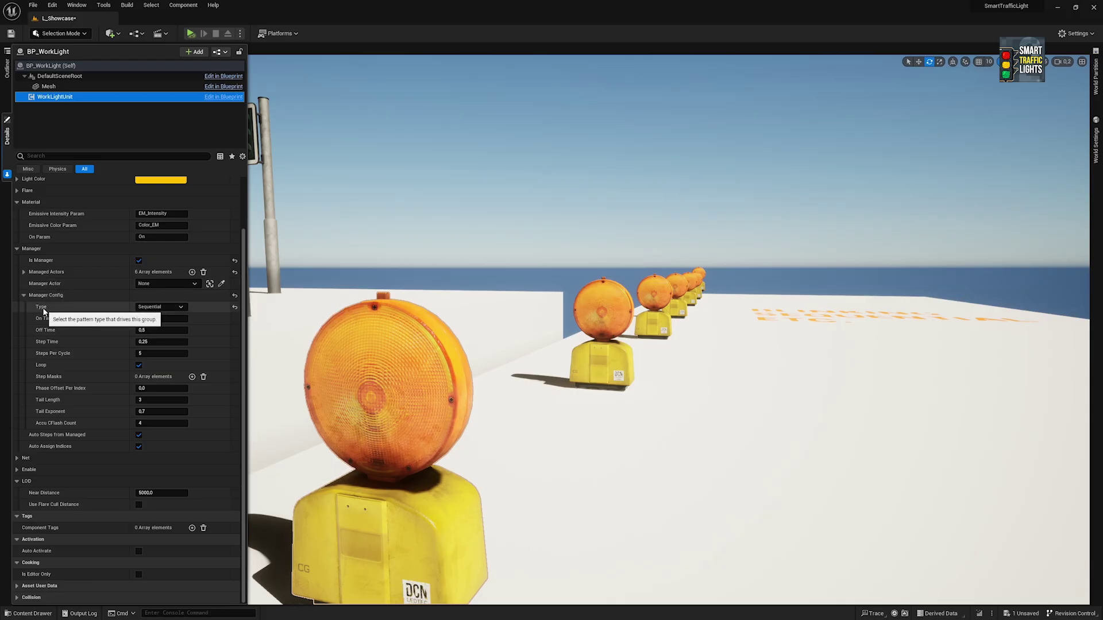
click(167, 308)
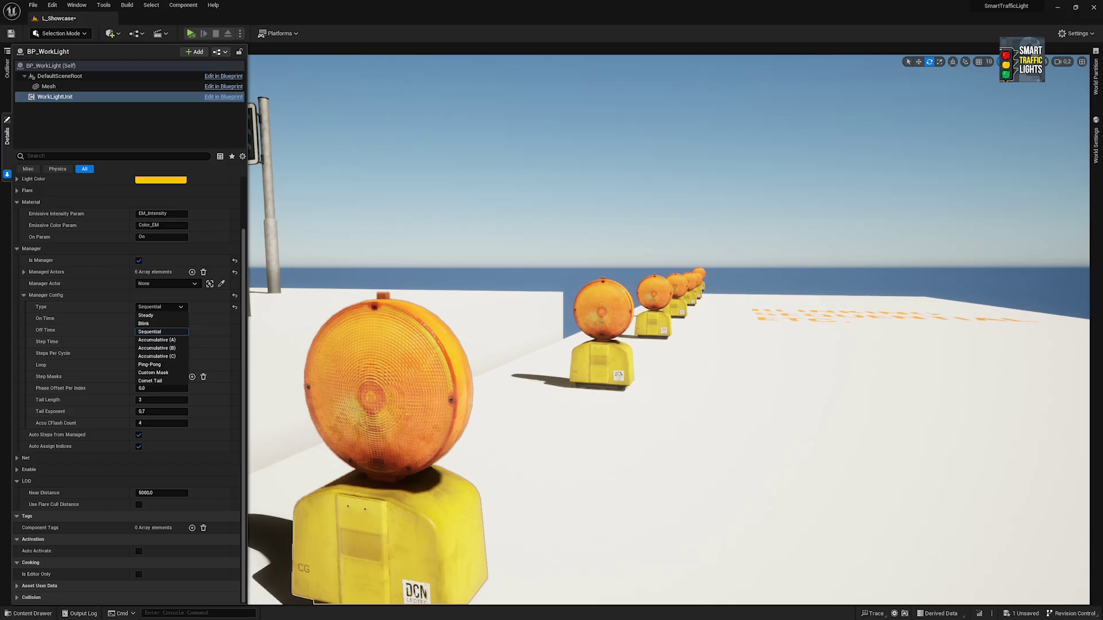
click(102, 320)
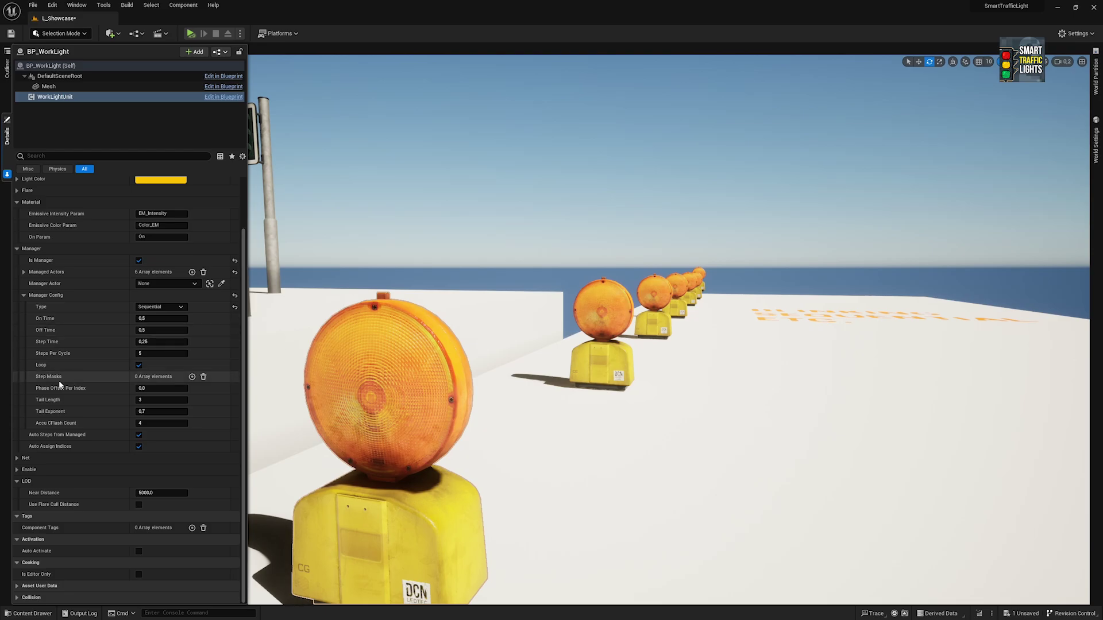
mouse_move(49, 380)
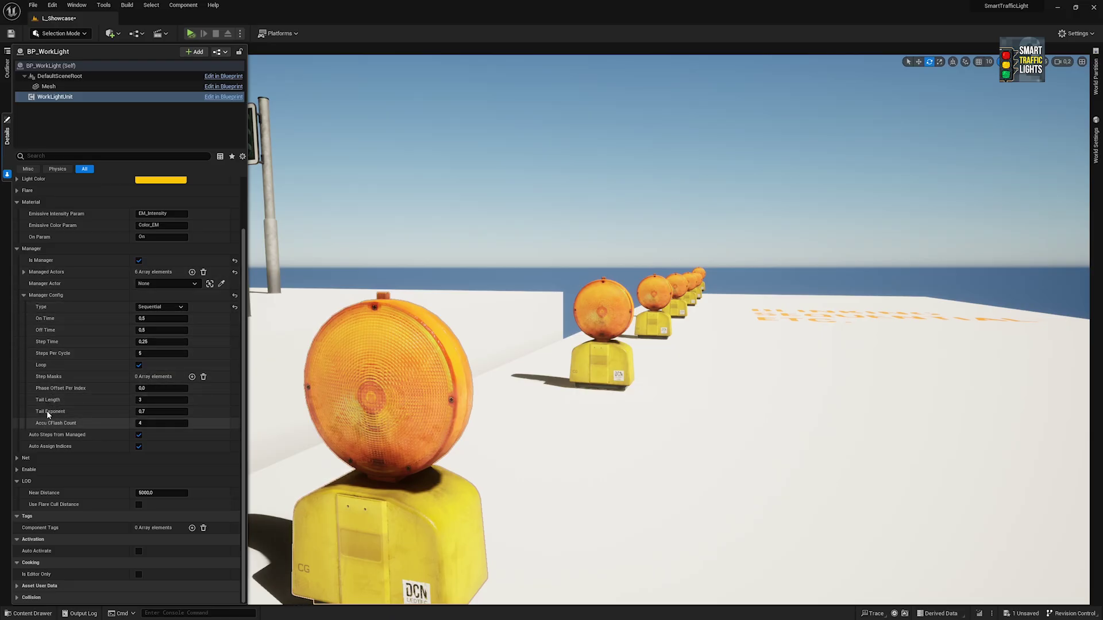
click(154, 308)
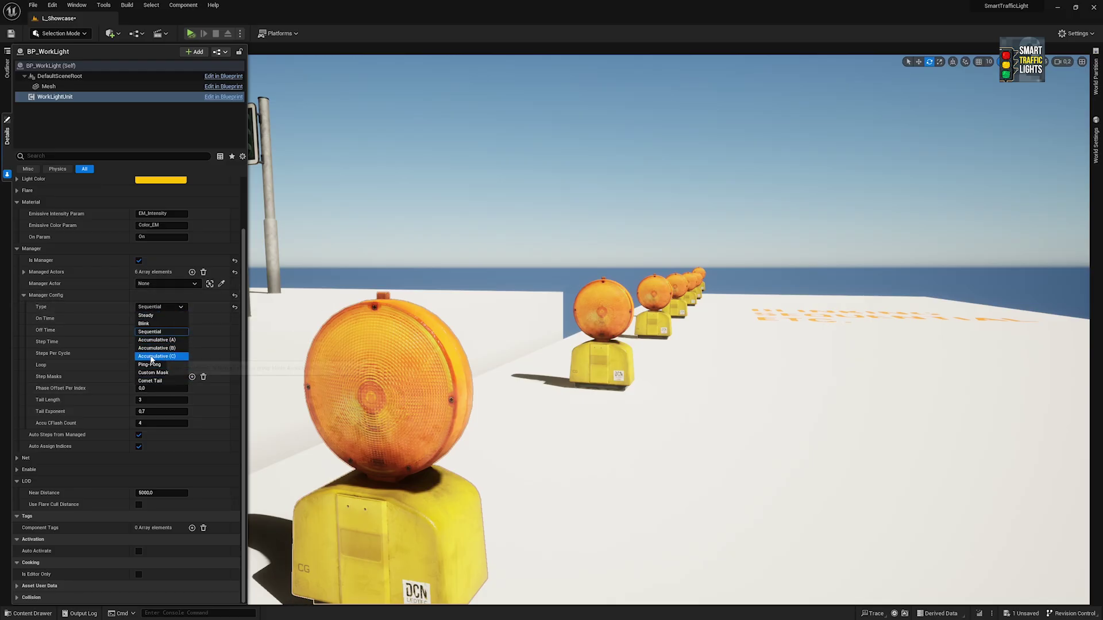
click(81, 398)
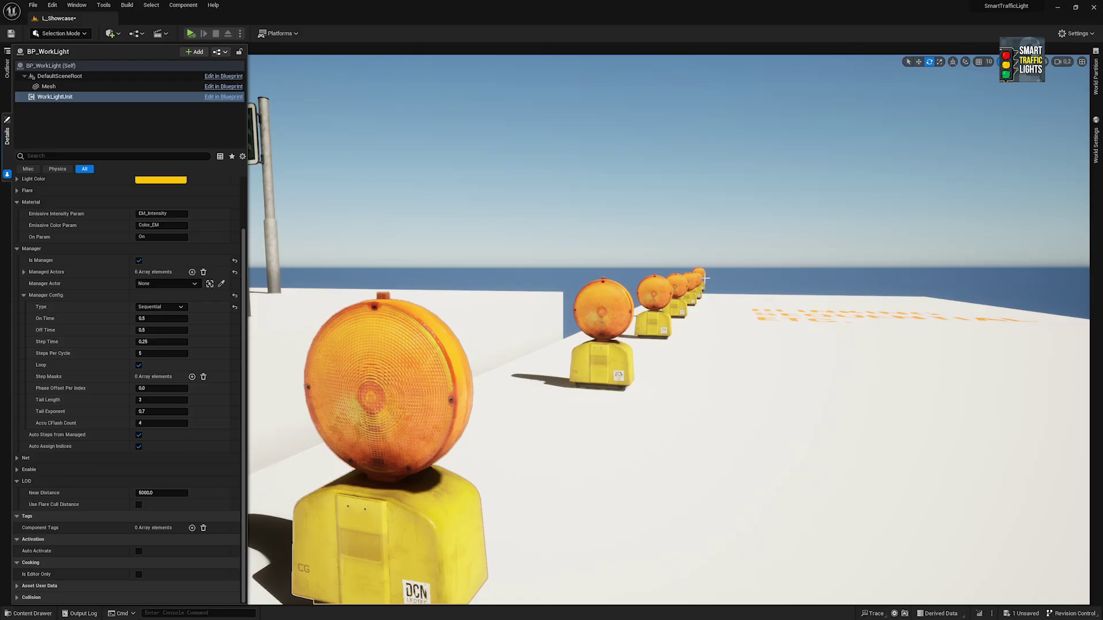
Examine the WorkLightUnit's Net, LOD and Flare settings.
click(58, 457)
scroll(67, 439, down, 2)
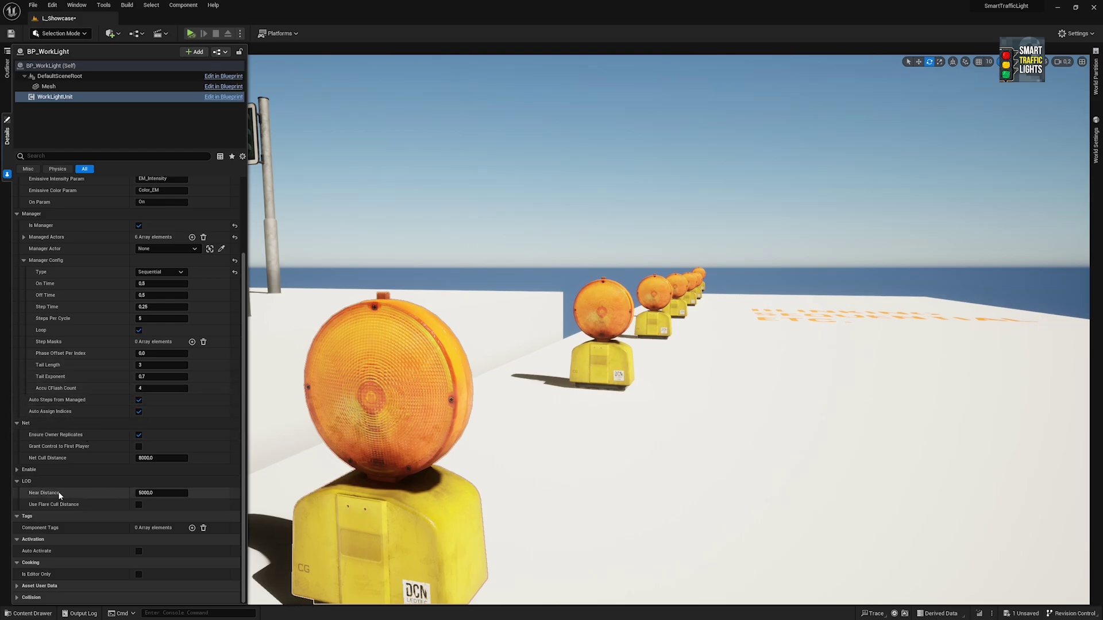
mouse_move(59, 495)
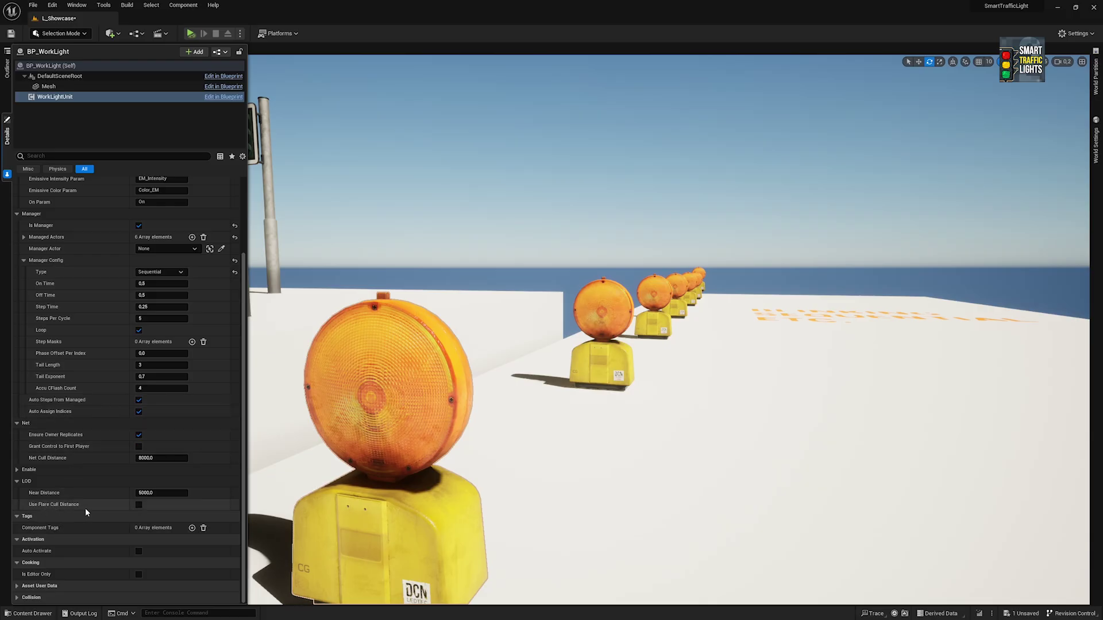
scroll(81, 336, up, 3)
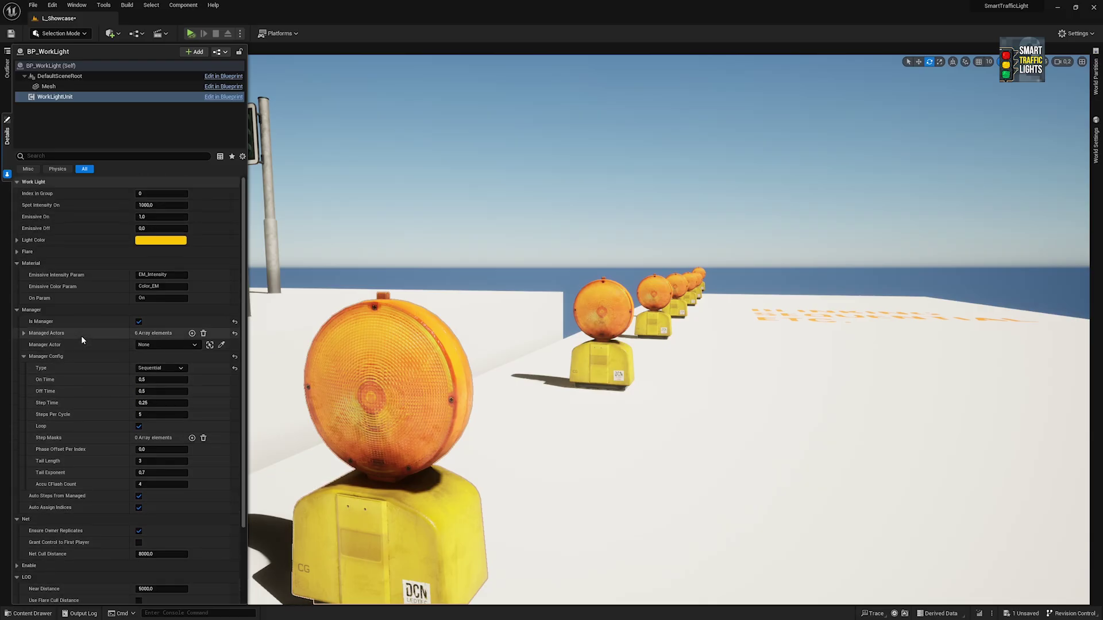
click(45, 251)
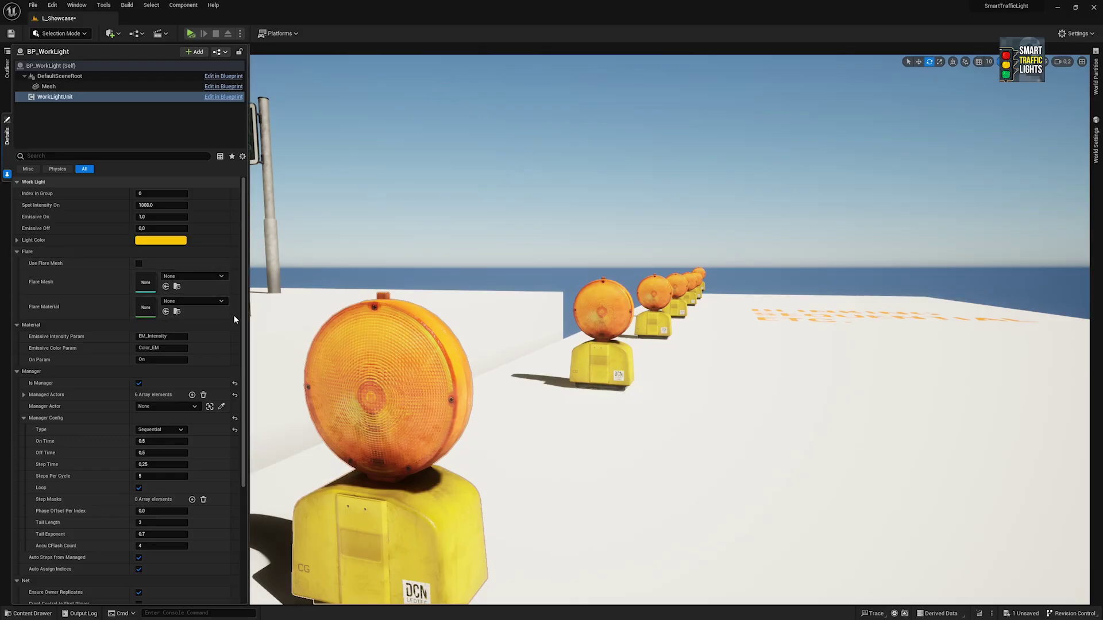
Set the Manager Config type to Steady and simulate the level to preview the row of work lights.
click(150, 429)
click(157, 445)
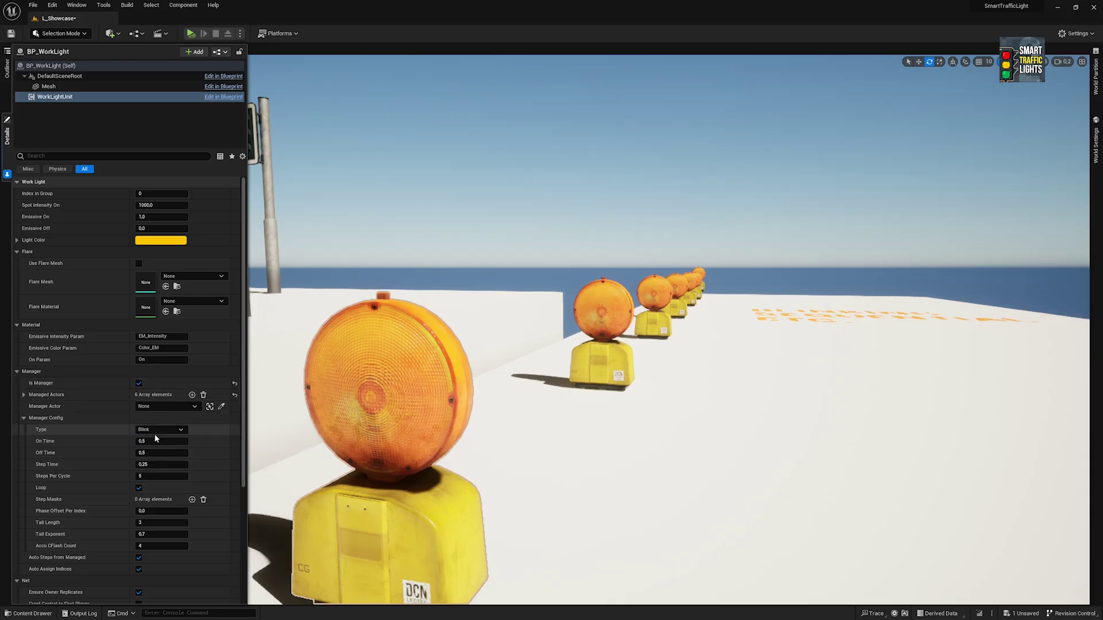
click(154, 430)
click(147, 438)
key(alt+s)
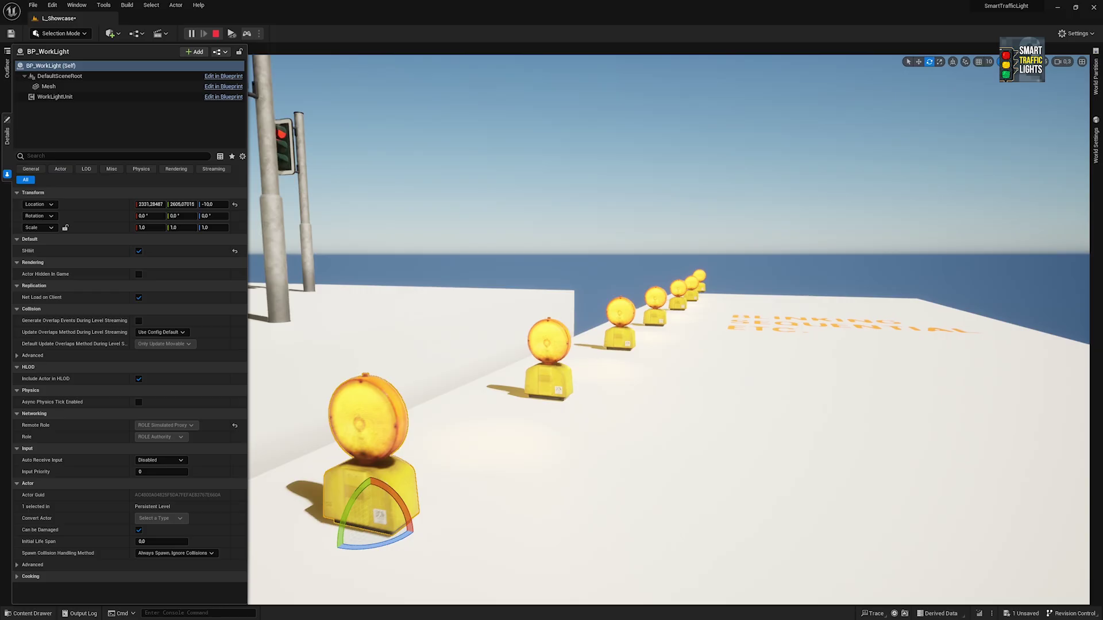
key(Escape)
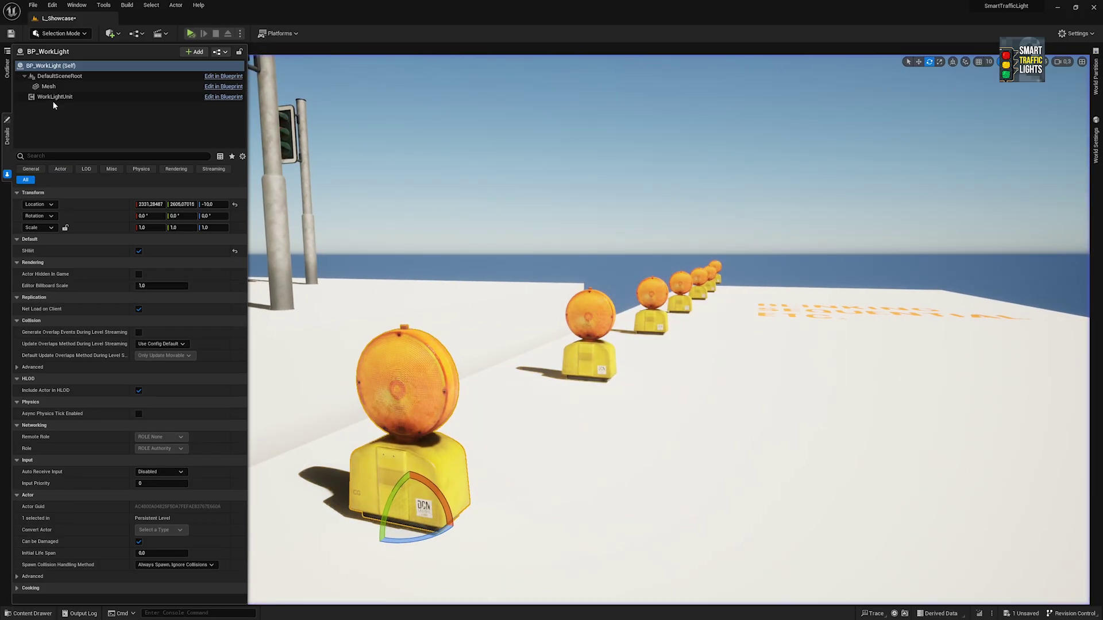
Switch the nearest WorkLightUnit's pattern type to Blink and preview it in a simulation.
click(53, 97)
click(159, 429)
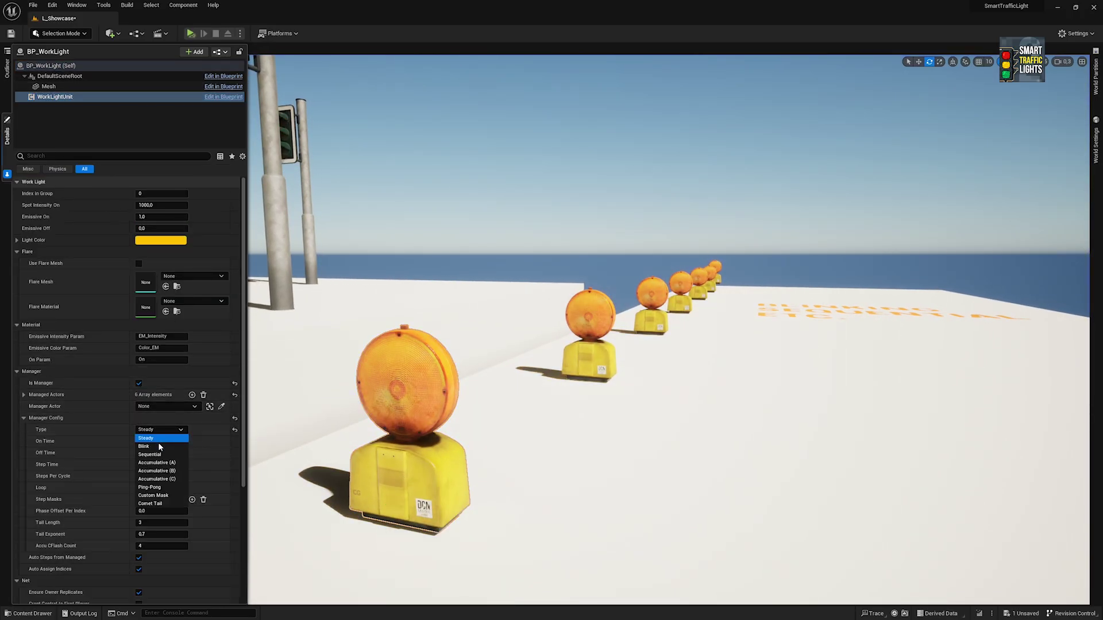
click(157, 442)
drag(330, 442, 665, 404)
key(alt+s)
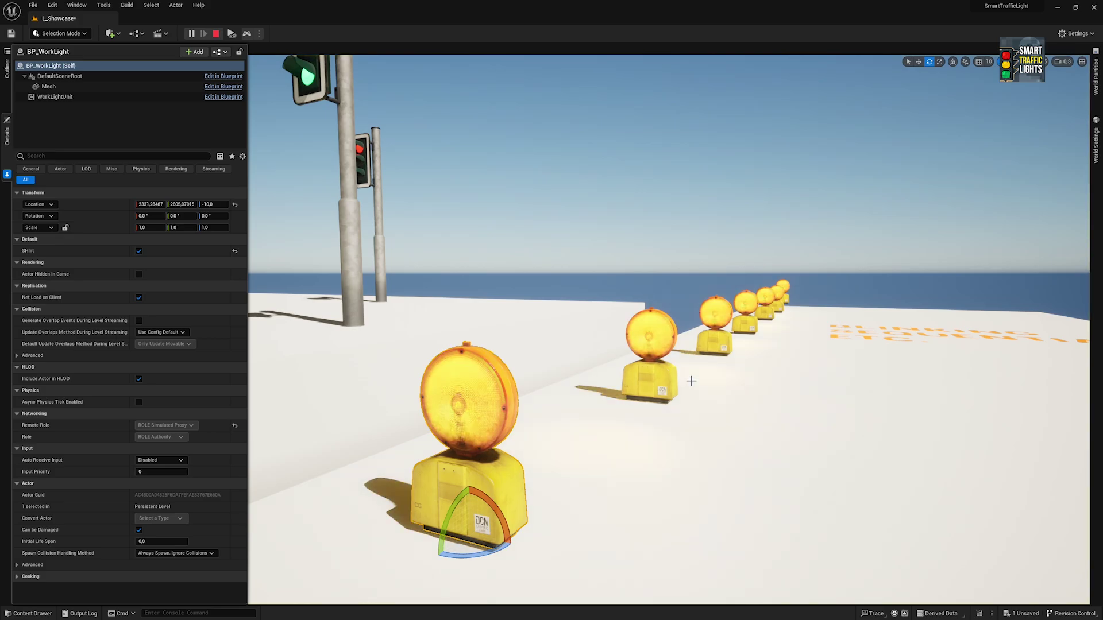
key(Escape)
Change the manager light's pattern type to Sequential and run a simulation to watch the lights.
click(53, 97)
click(161, 429)
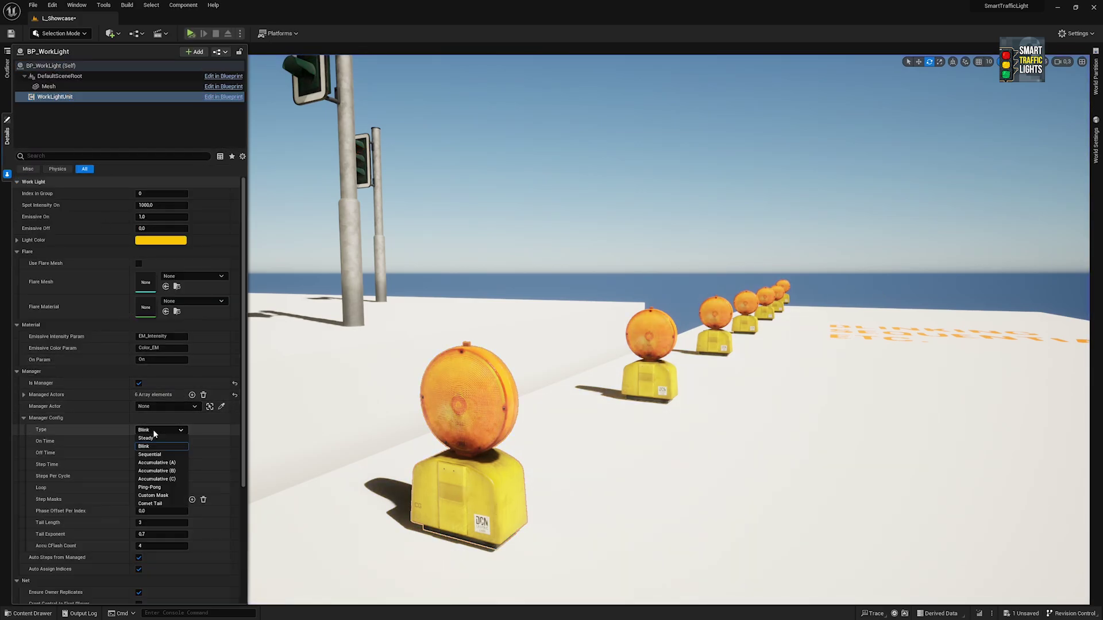
click(166, 463)
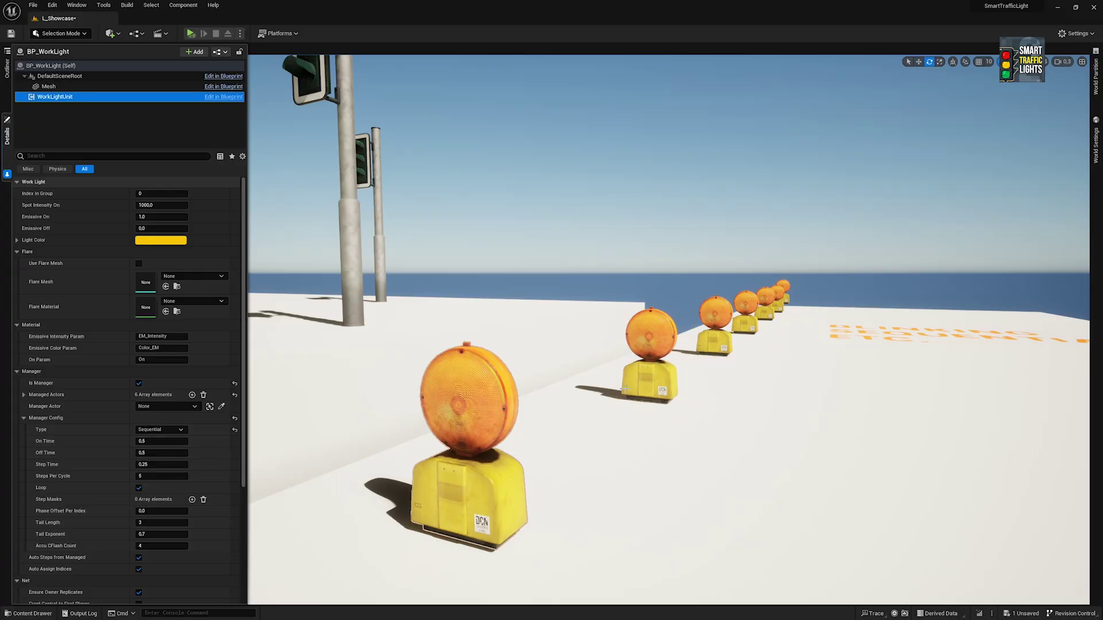
key(alt+s)
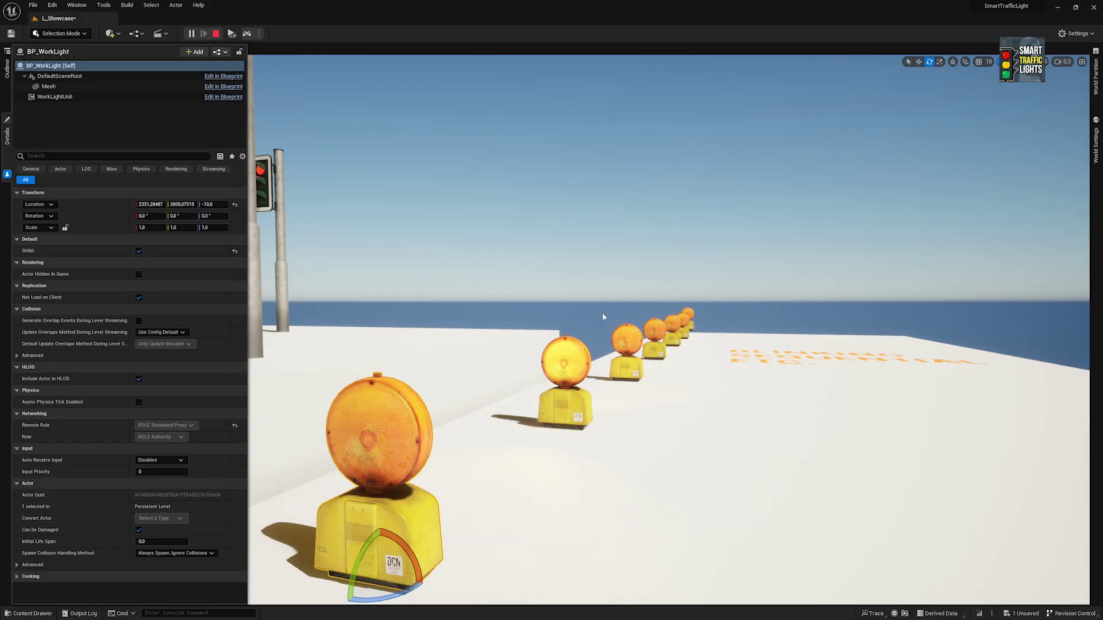
key(Escape)
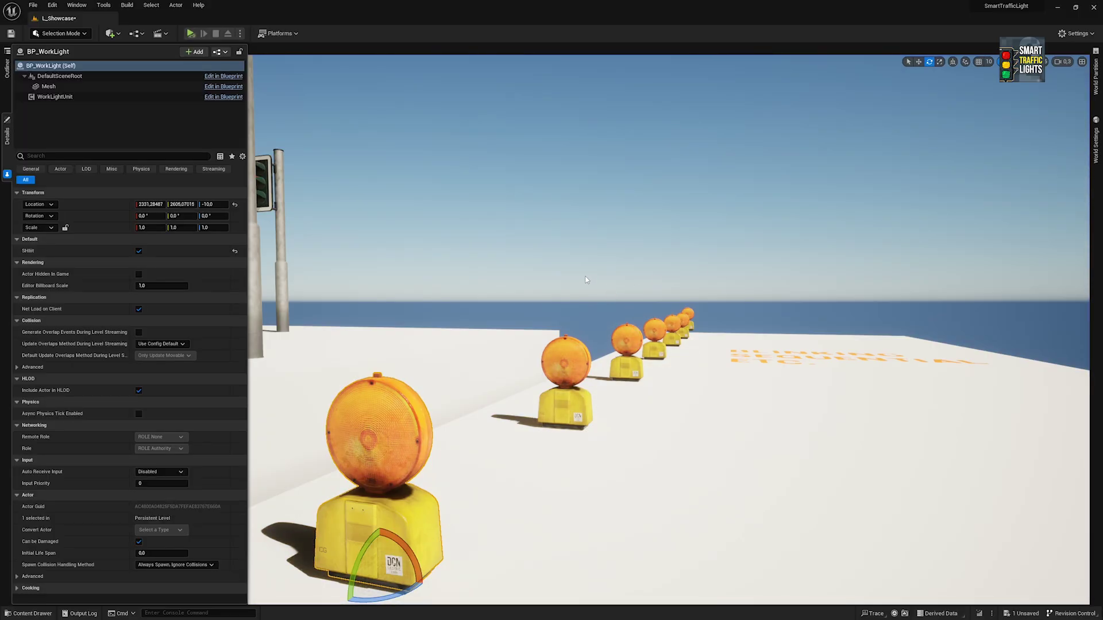
Set the WorkLightUnit's pattern type to Accumulative (A) and simulate the level to check the light sequence.
right_drag(585, 280, 552, 322)
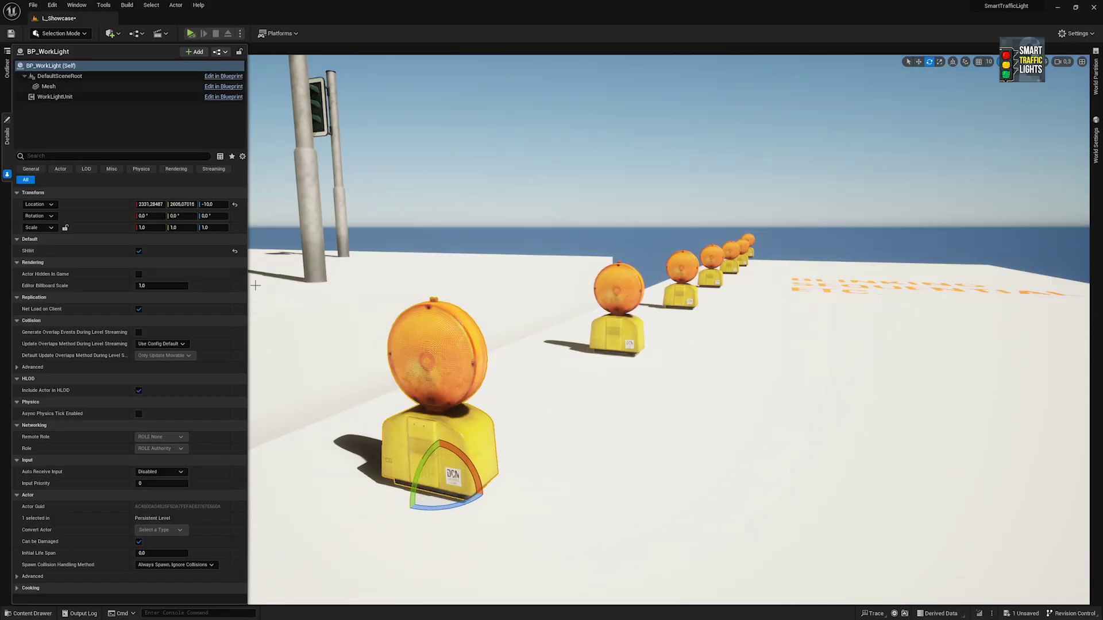
click(84, 95)
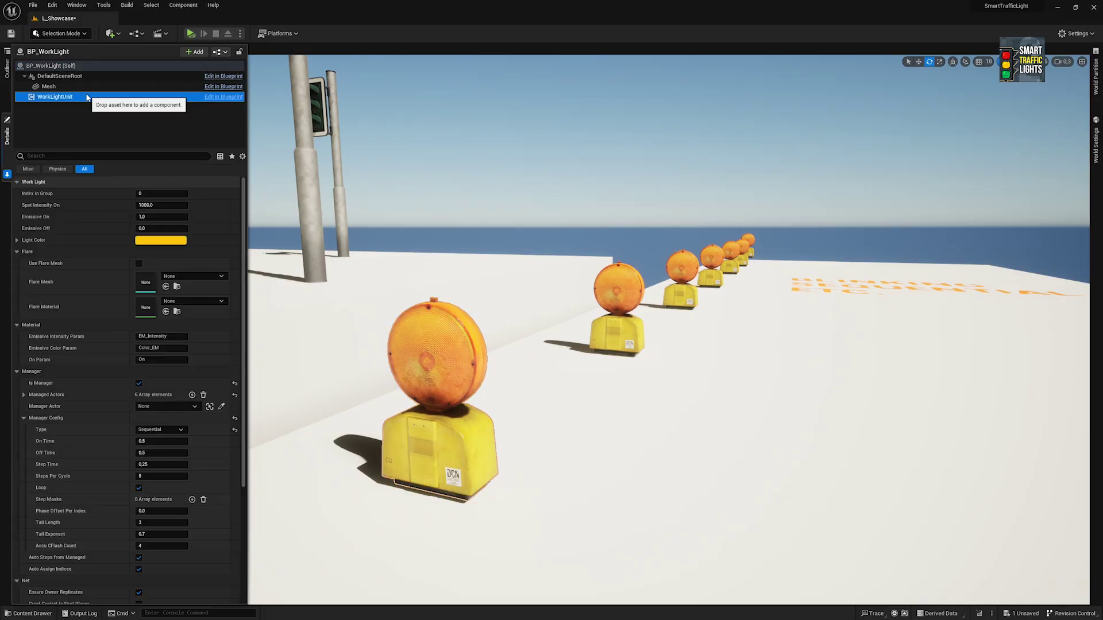
click(160, 429)
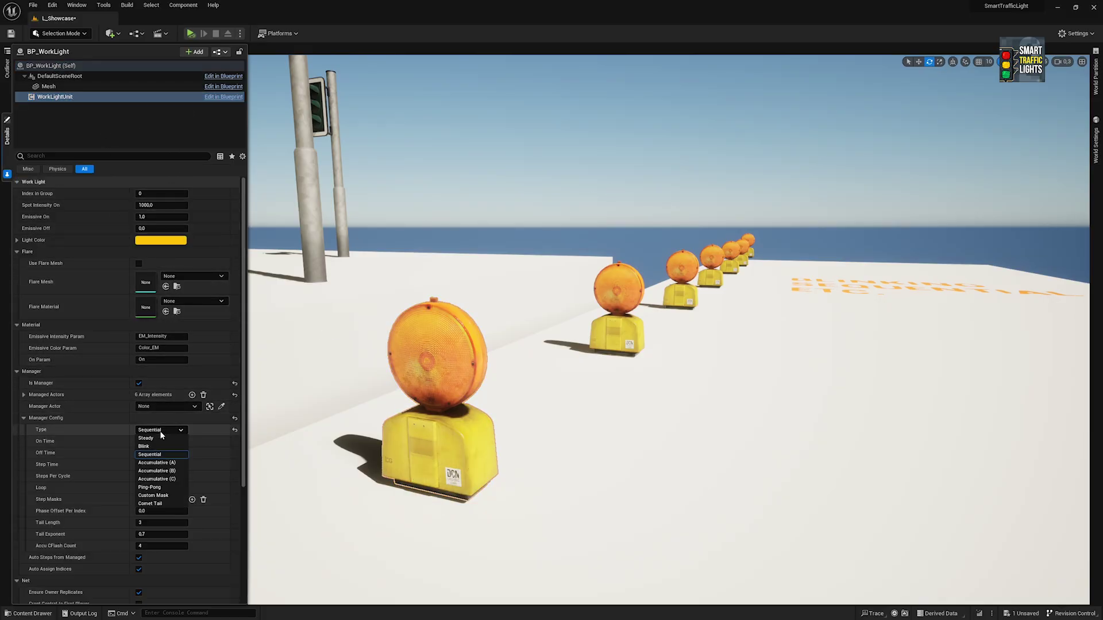
click(167, 463)
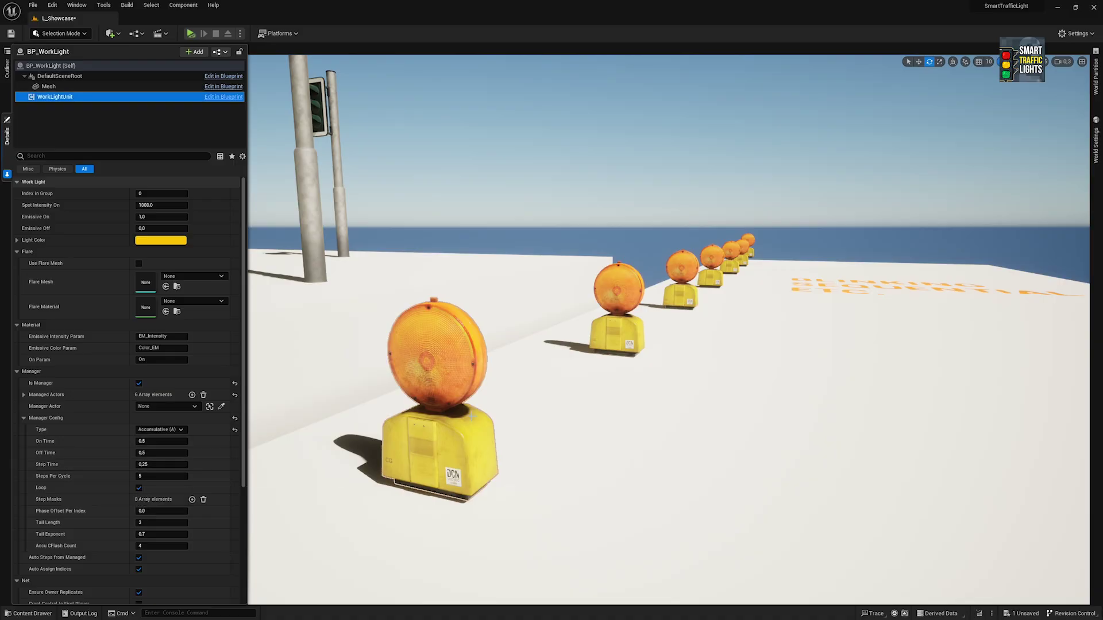
key(alt+s)
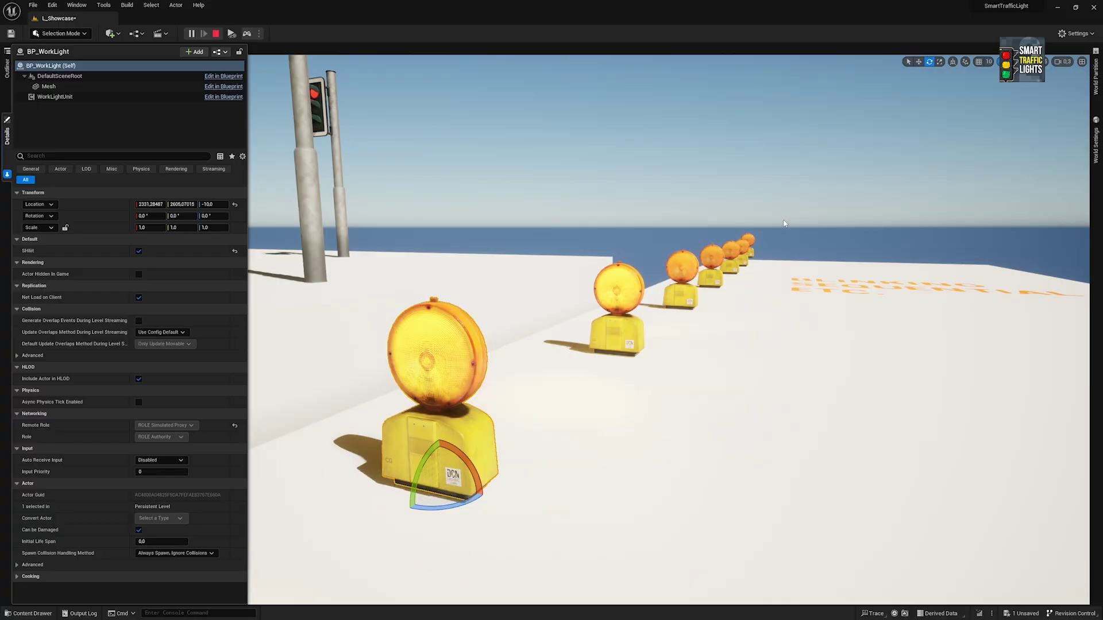
key(Escape)
Change the pattern type to Accumulative (B) and preview the work lights in a simulation.
click(68, 98)
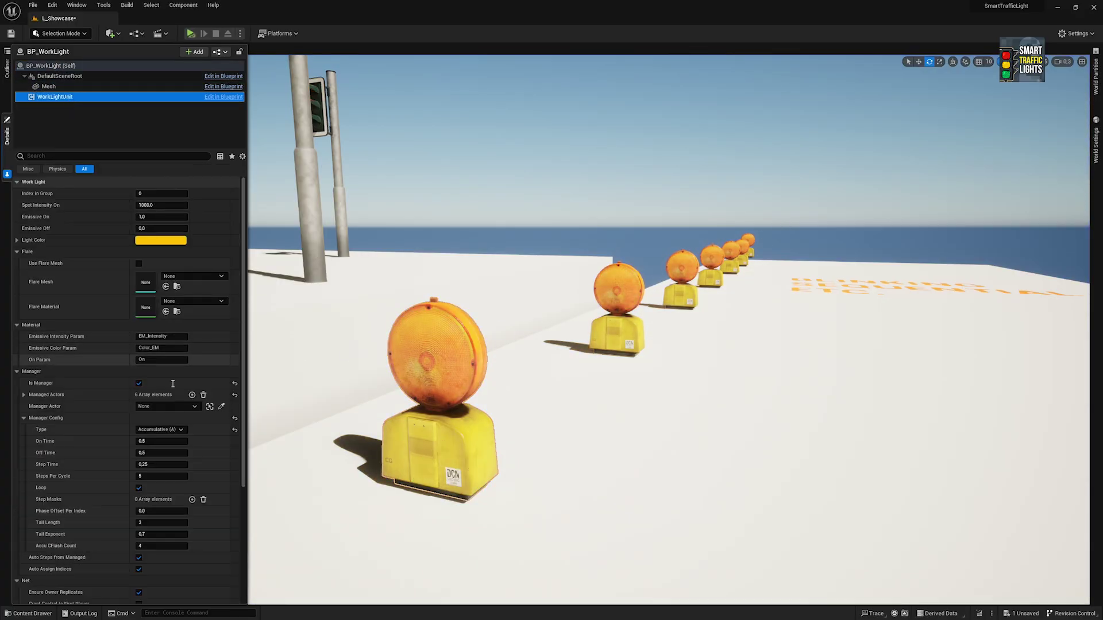
click(167, 429)
click(172, 471)
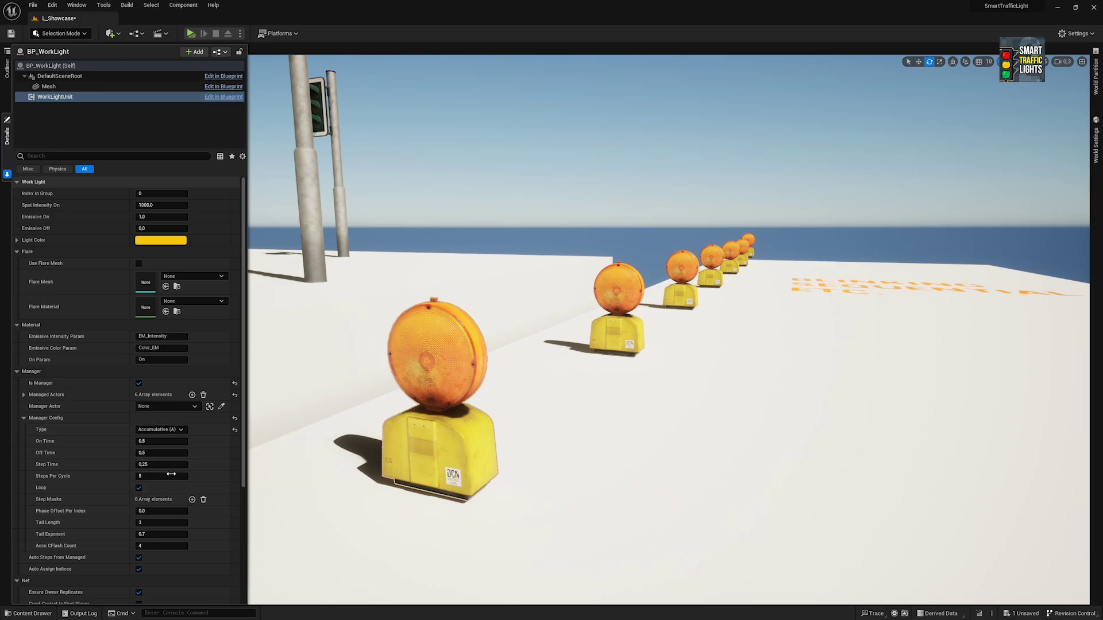
key(alt+s)
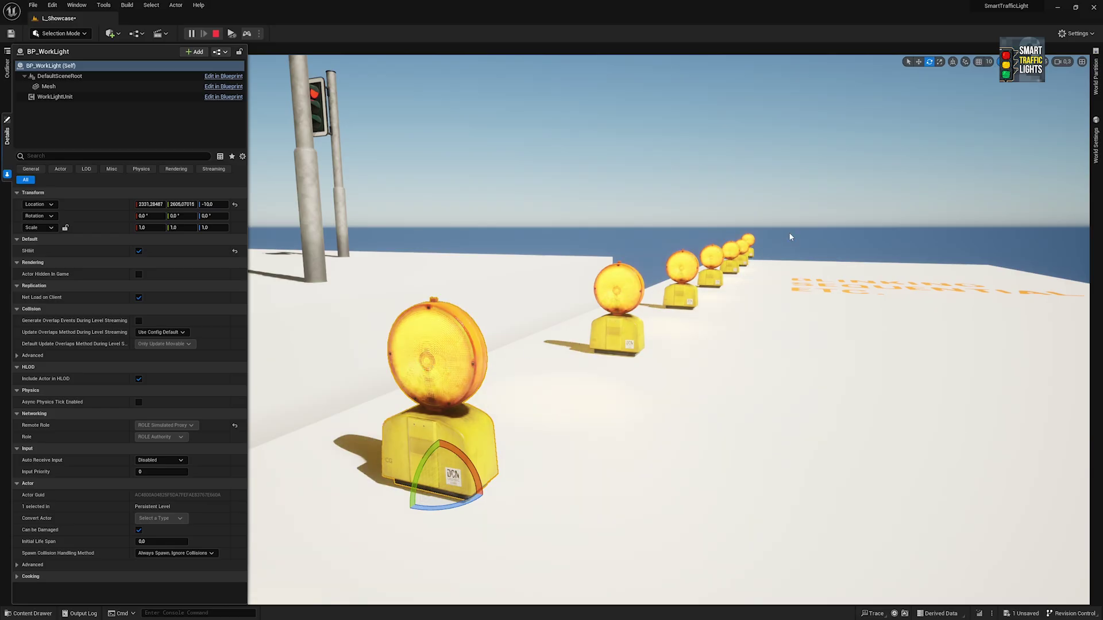
key(Escape)
Set the Manager Config type to Accumulative (C), preview it in a simulation, and reselect the WorkLightUnit.
click(80, 98)
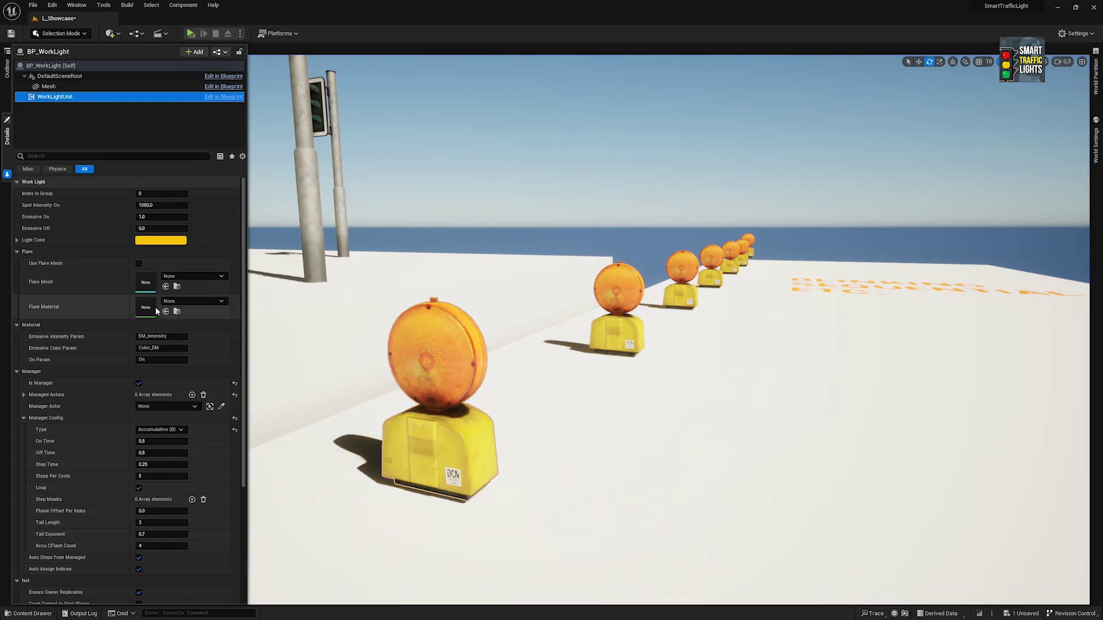
click(168, 429)
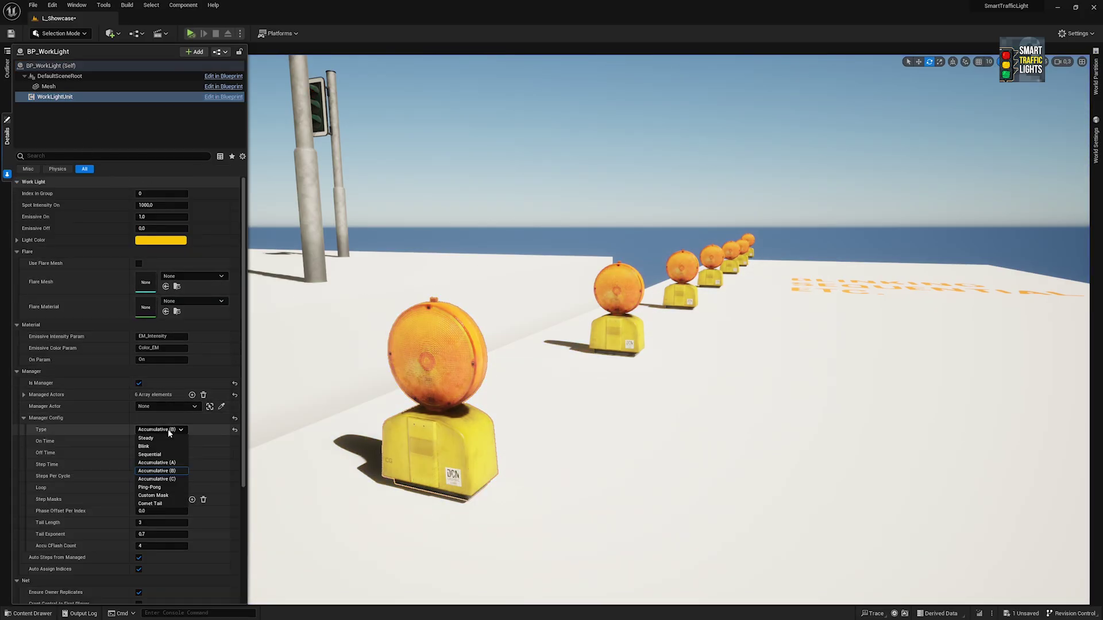
click(176, 480)
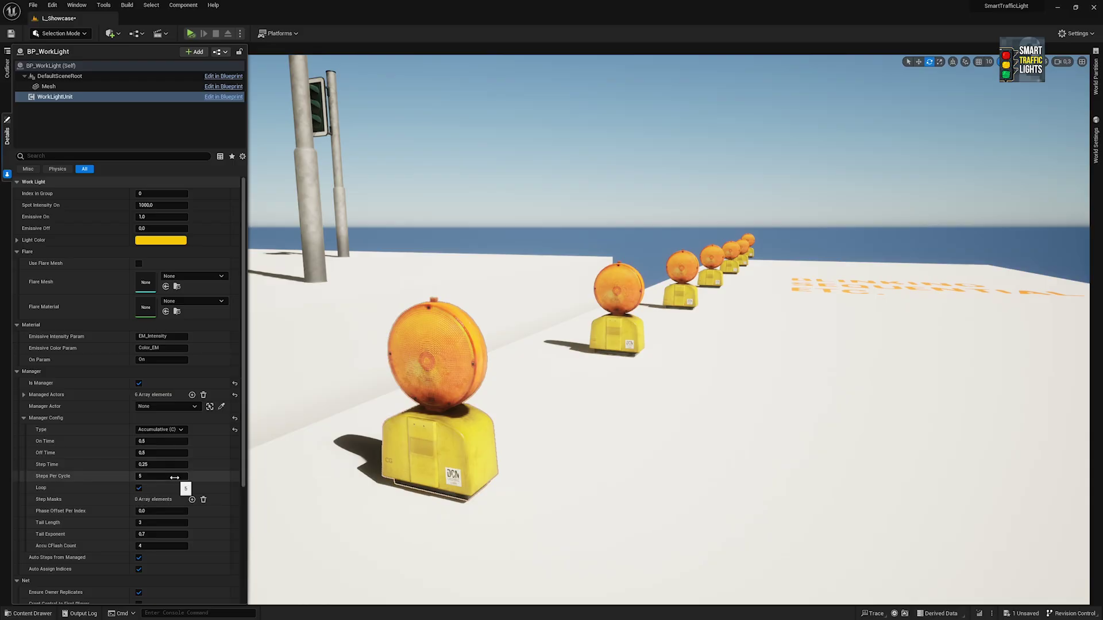
key(alt+s)
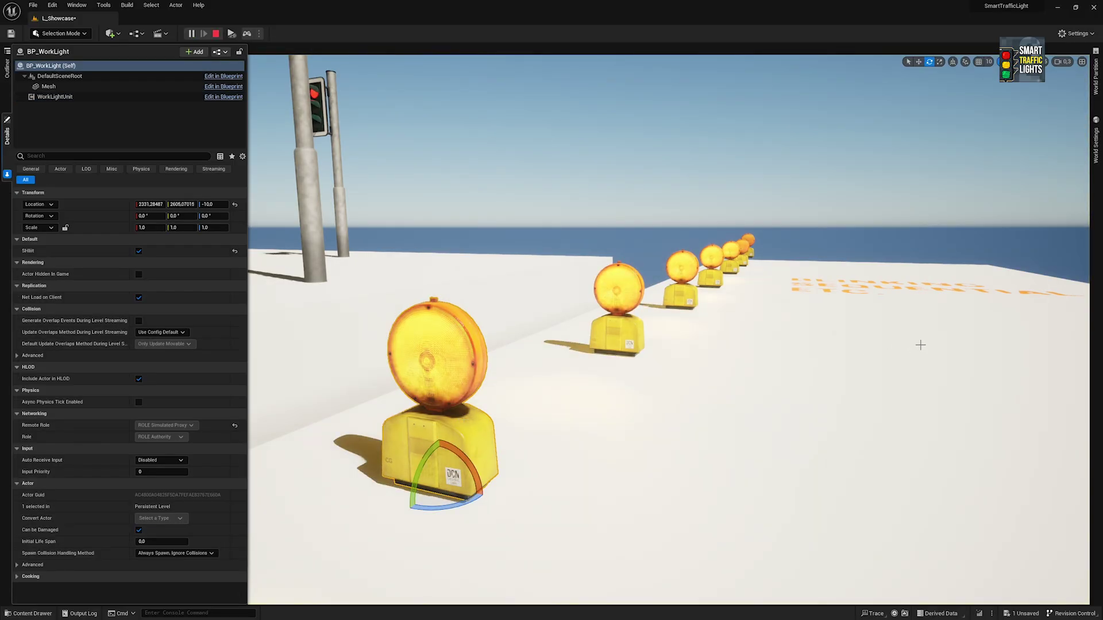
drag(920, 344, 845, 373)
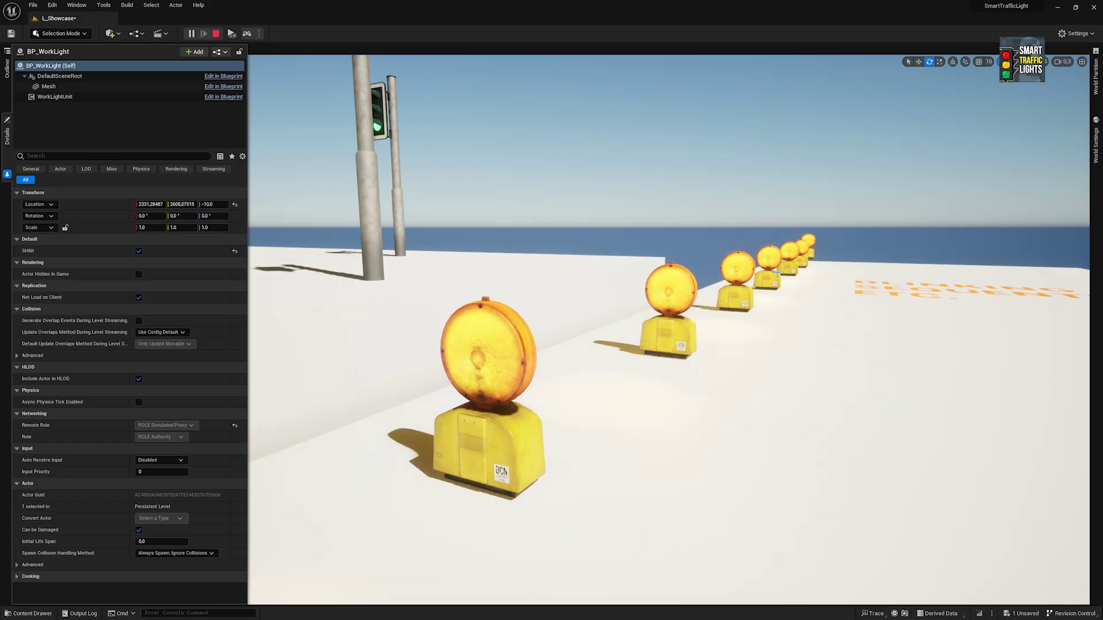
key(Escape)
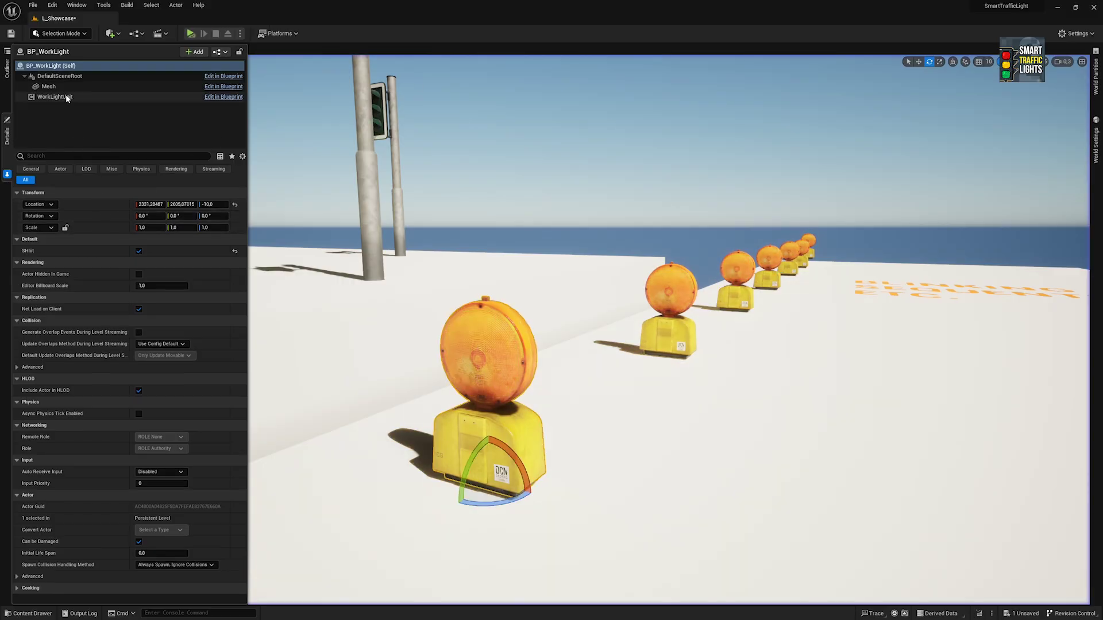
click(64, 97)
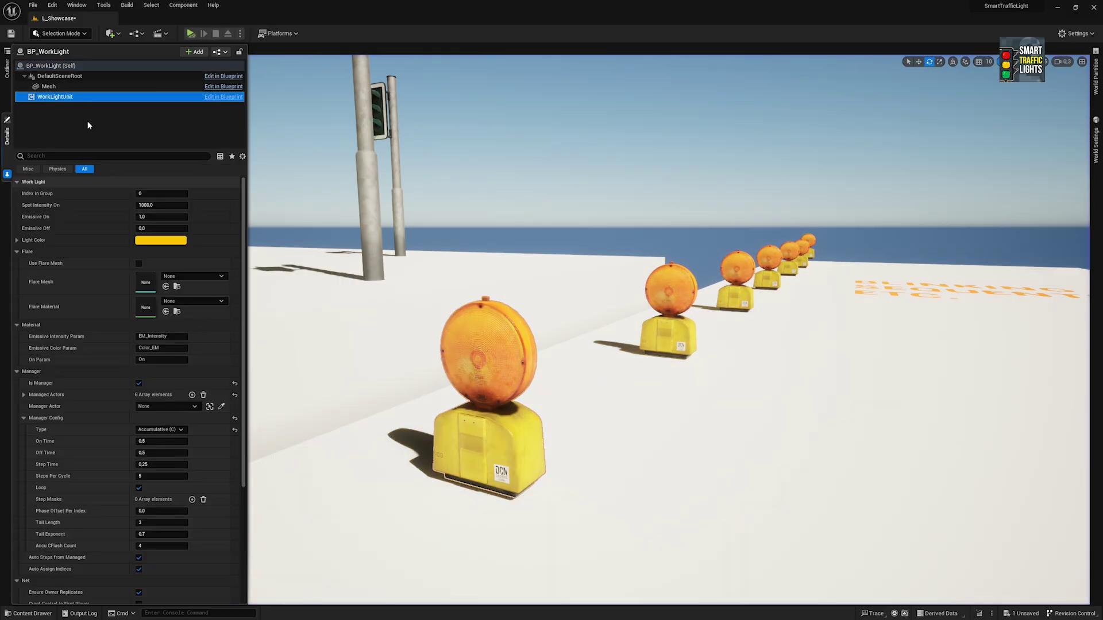
Set the manager light's pattern type to Ping-Pong and simulate the level to watch the warning lights.
click(163, 430)
click(177, 484)
key(alt+s)
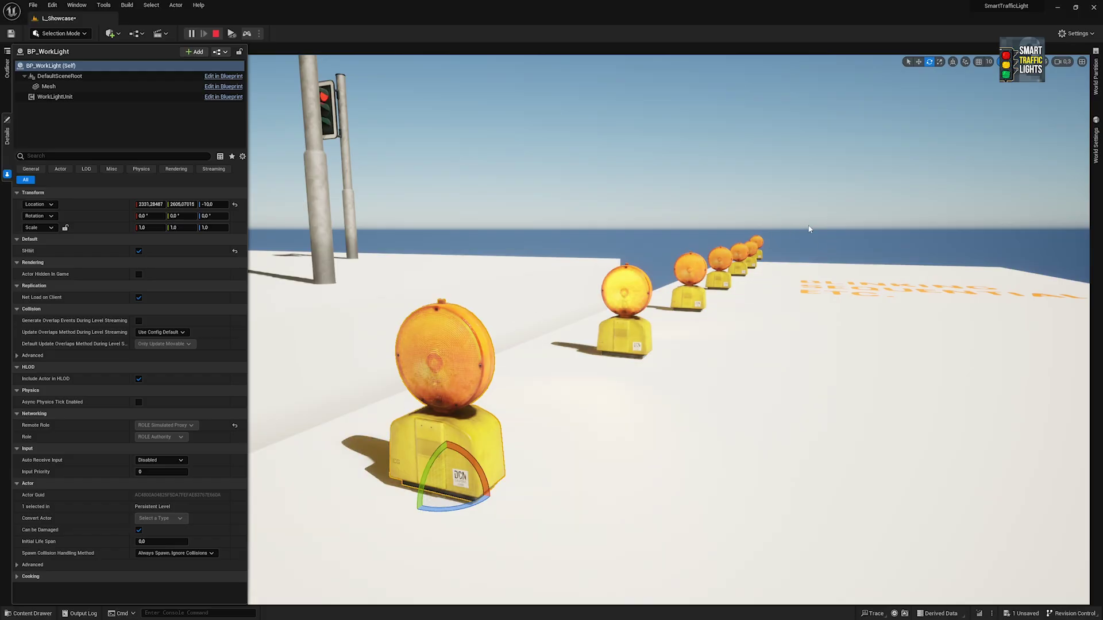
key(Escape)
Set the WorkLightUnit's Manager Config type to Comet Tail and preview the row of lights in a simulation.
click(54, 97)
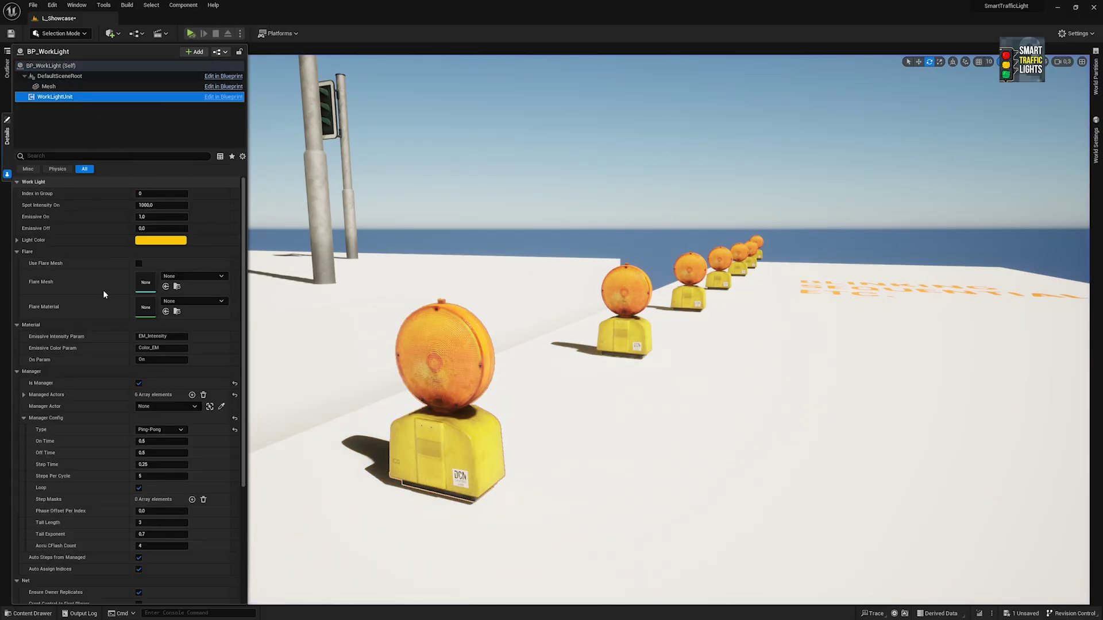
click(154, 429)
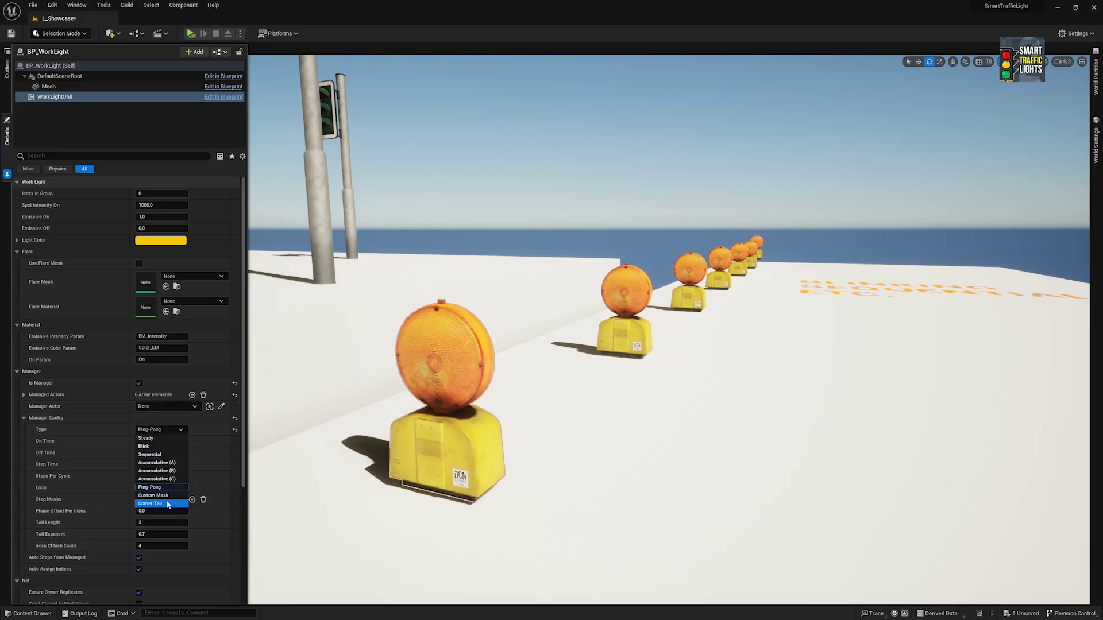
click(165, 503)
click(160, 430)
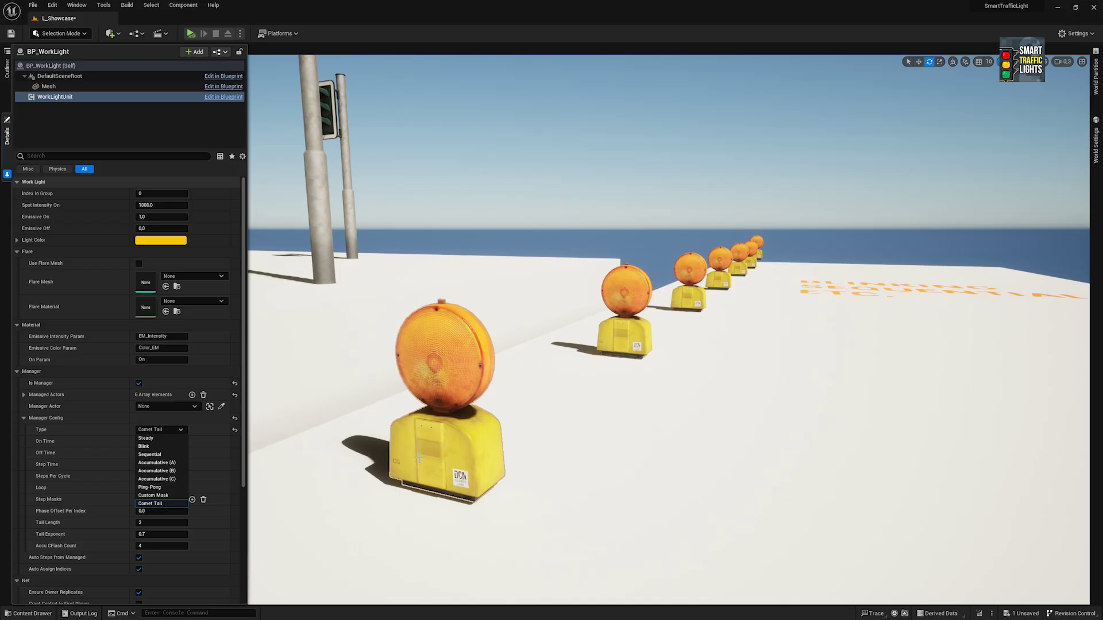
key(alt+s)
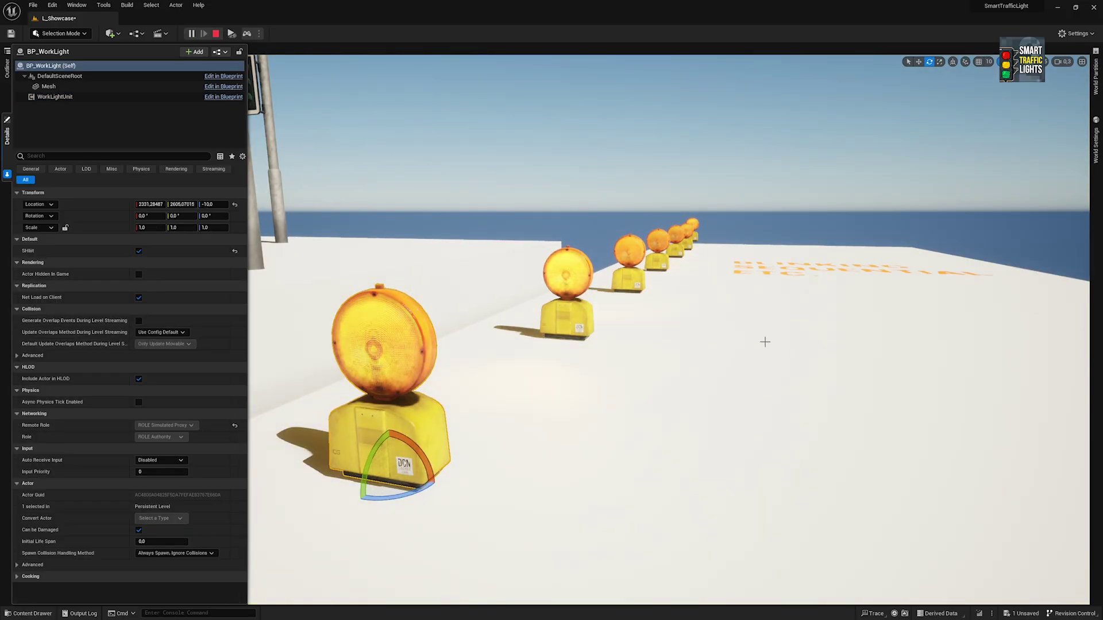
scroll(764, 341, down, 5)
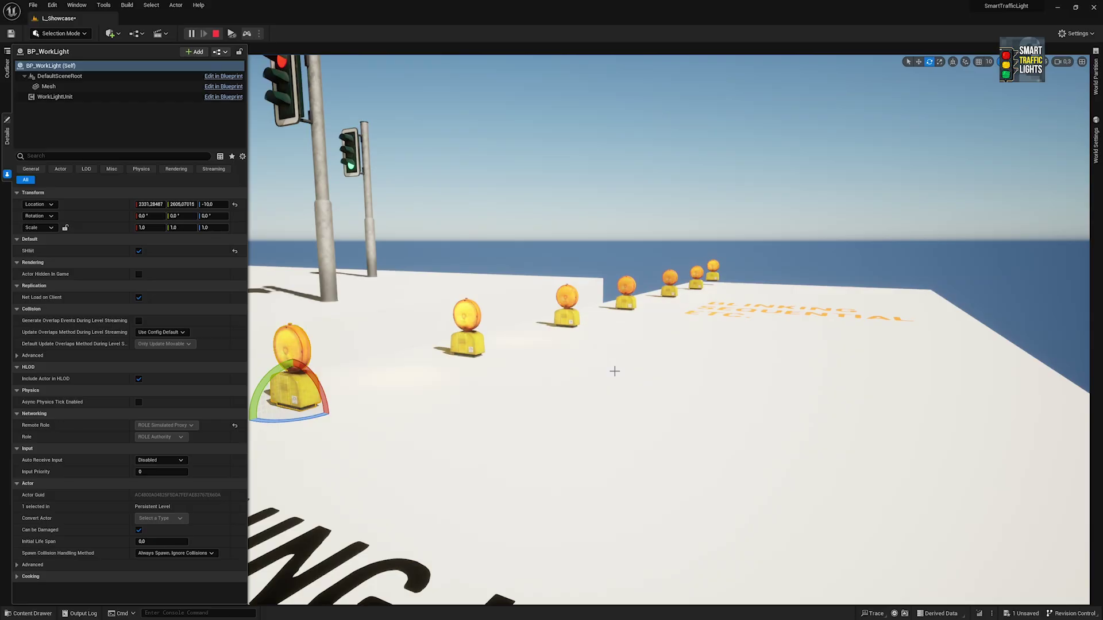
key(Escape)
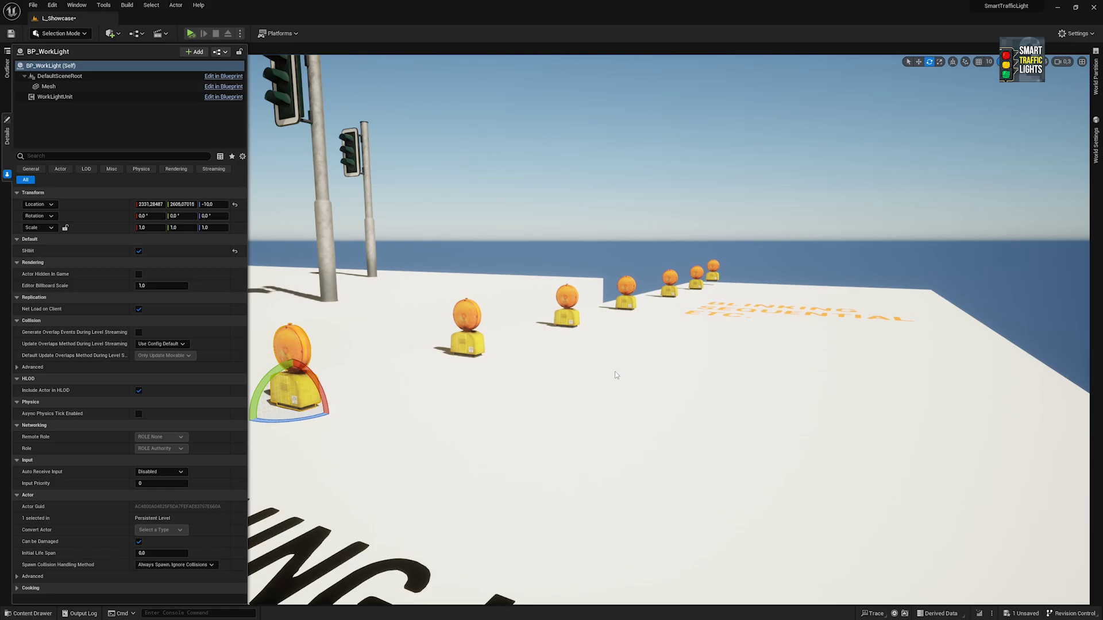
Look over the whole row of warning lights, return to the manager light and show its WorkLightUnit settings.
right_drag(614, 371, 615, 427)
key(s)
key(w)
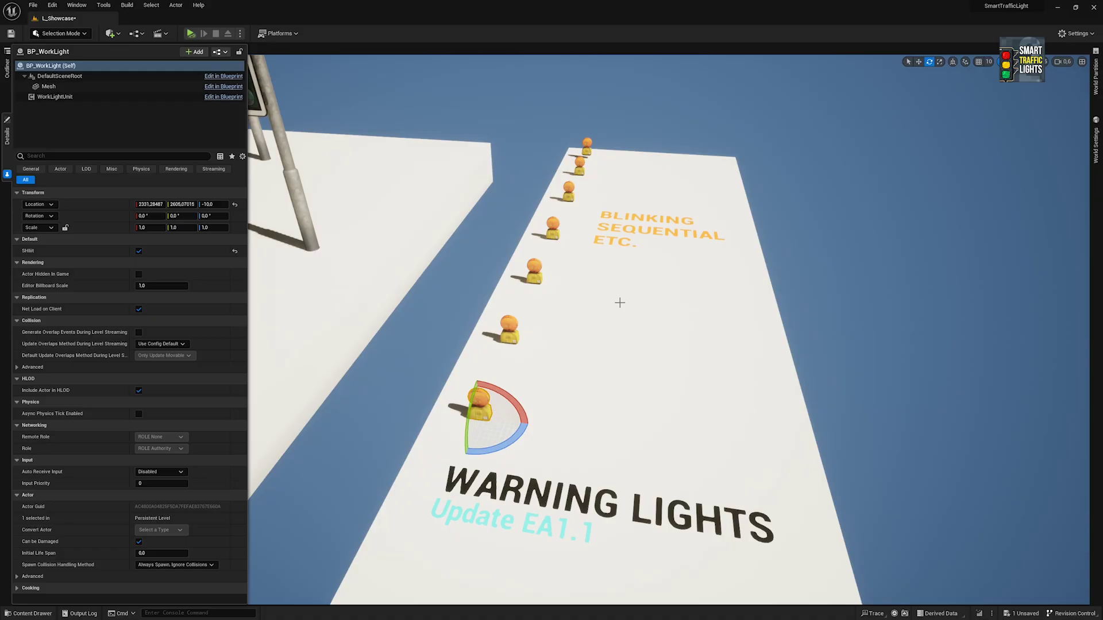
right_drag(619, 302, 620, 302)
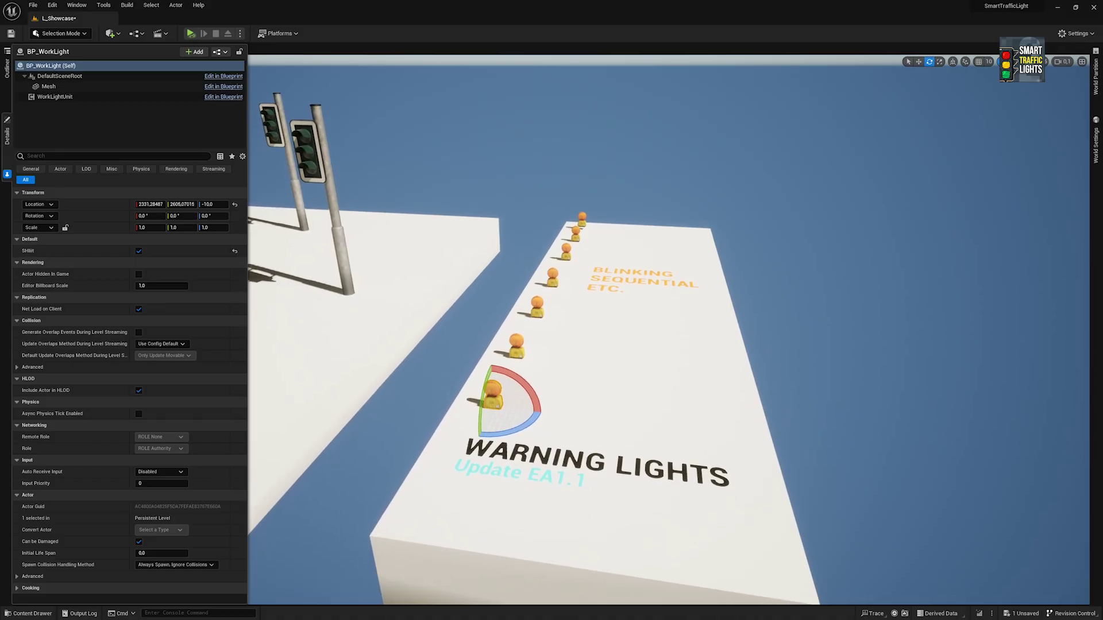
scroll(553, 442, up, 3)
right_drag(553, 442, 553, 443)
click(55, 96)
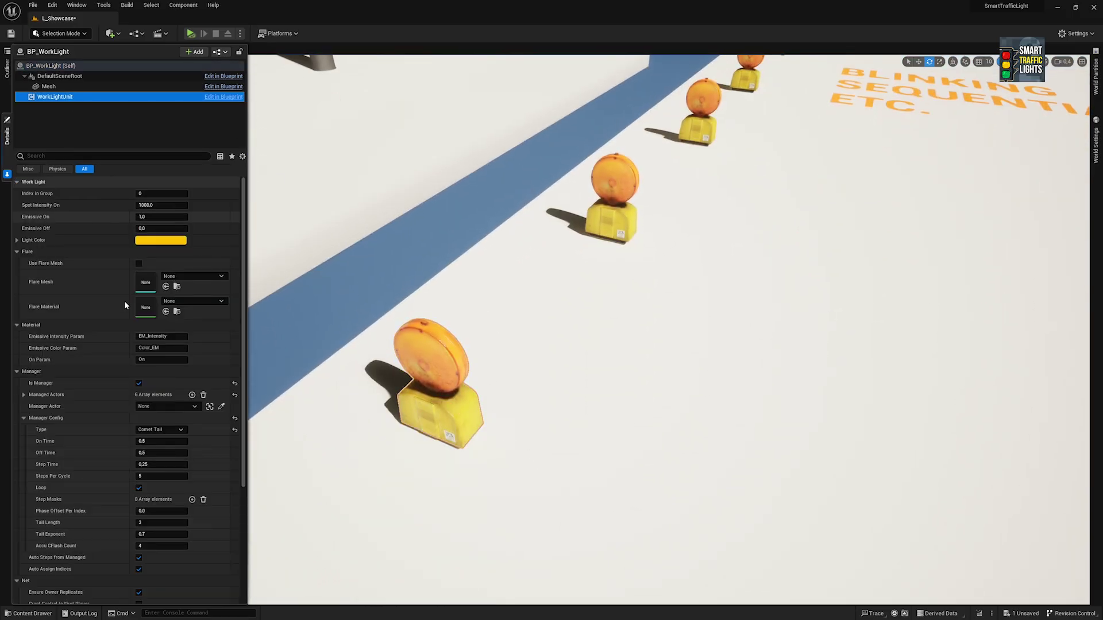